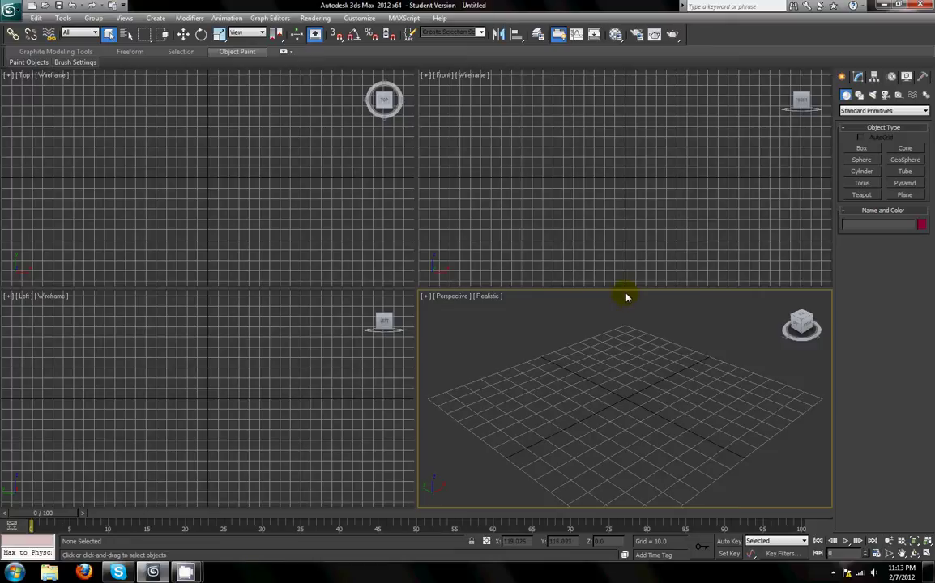
Orbit and zoom the Perspective view to inspect the default ground grid.
{"action": "left_click_drag", "start_coordinate": [626, 299], "coordinate": [715, 394]}
{"action": "left_click", "coordinate": [636, 245]}
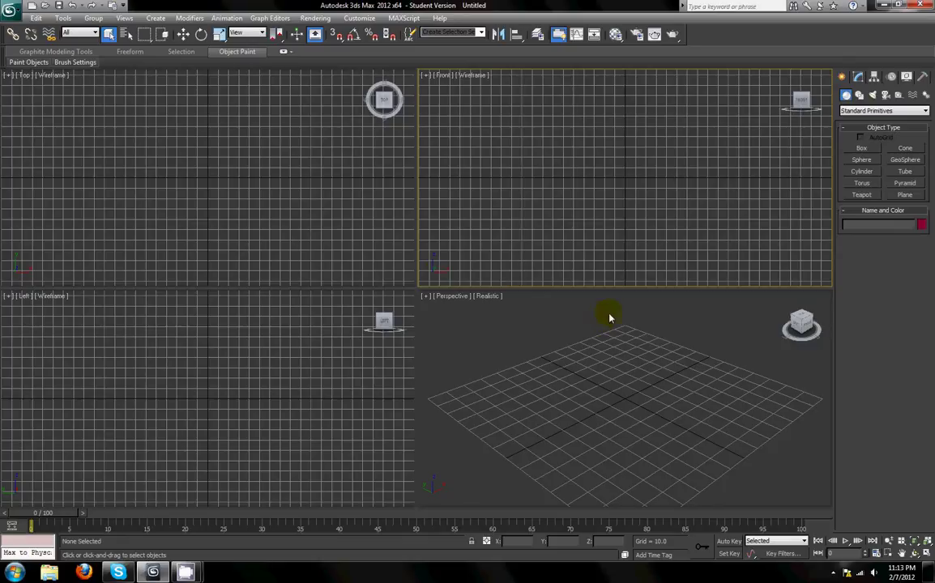
{"action": "left_click", "coordinate": [638, 396]}
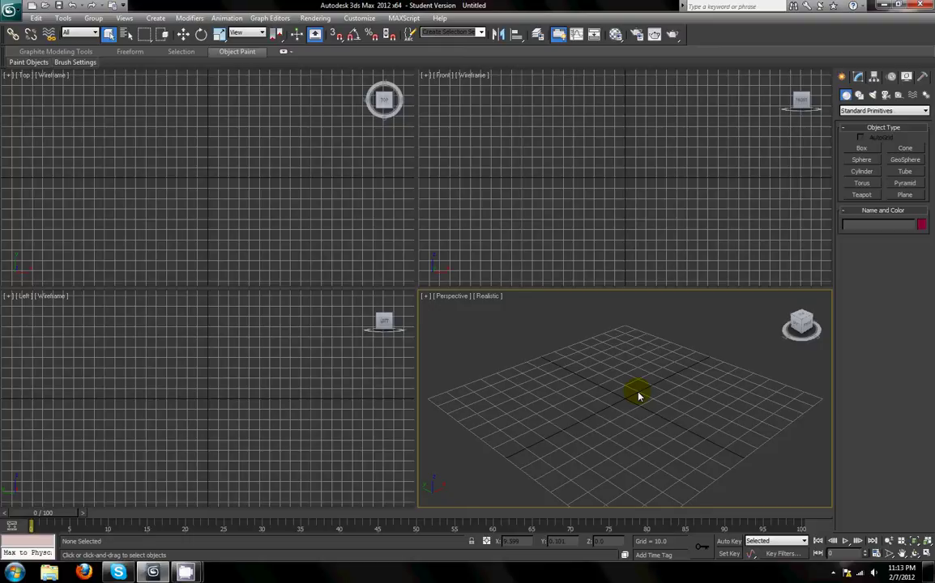
{"action": "mouse_move", "coordinate": [672, 405]}
{"action": "middle_mouse_down", "text": "alt"}
{"action": "mouse_move", "coordinate": [616, 440]}
{"action": "mouse_move", "coordinate": [695, 451]}
{"action": "mouse_move", "coordinate": [706, 382]}
{"action": "mouse_move", "coordinate": [637, 407]}
{"action": "mouse_move", "coordinate": [688, 440]}
{"action": "mouse_move", "coordinate": [739, 401]}
{"action": "mouse_move", "coordinate": [695, 386]}
{"action": "mouse_move", "coordinate": [672, 423]}
{"action": "mouse_move", "coordinate": [657, 421]}
{"action": "mouse_move", "coordinate": [691, 413]}
{"action": "mouse_move", "coordinate": [670, 405]}
{"action": "mouse_move", "coordinate": [712, 408]}
{"action": "mouse_move", "coordinate": [559, 403]}
{"action": "mouse_move", "coordinate": [678, 432]}
{"action": "mouse_move", "coordinate": [683, 397]}
{"action": "middle_mouse_up", "text": "alt"}
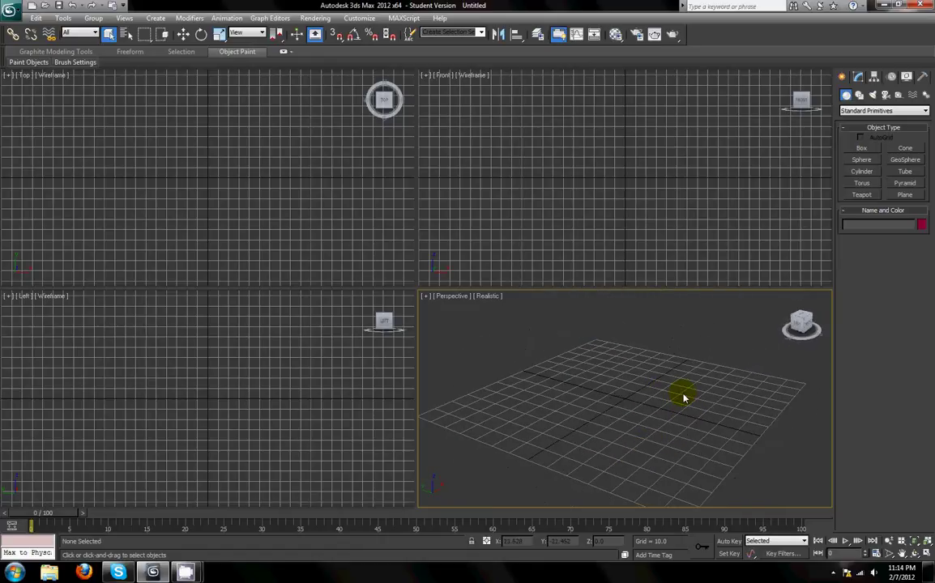
{"action": "mouse_move", "coordinate": [805, 317]}
{"action": "left_mouse_down"}
{"action": "mouse_move", "coordinate": [814, 300]}
{"action": "mouse_move", "coordinate": [771, 334]}
{"action": "mouse_move", "coordinate": [818, 338]}
{"action": "mouse_move", "coordinate": [772, 497]}
{"action": "mouse_move", "coordinate": [776, 328]}
{"action": "mouse_move", "coordinate": [793, 321]}
{"action": "mouse_move", "coordinate": [789, 501]}
{"action": "mouse_move", "coordinate": [789, 309]}
{"action": "mouse_move", "coordinate": [793, 334]}
{"action": "mouse_move", "coordinate": [782, 317]}
{"action": "mouse_move", "coordinate": [796, 324]}
{"action": "left_mouse_up"}
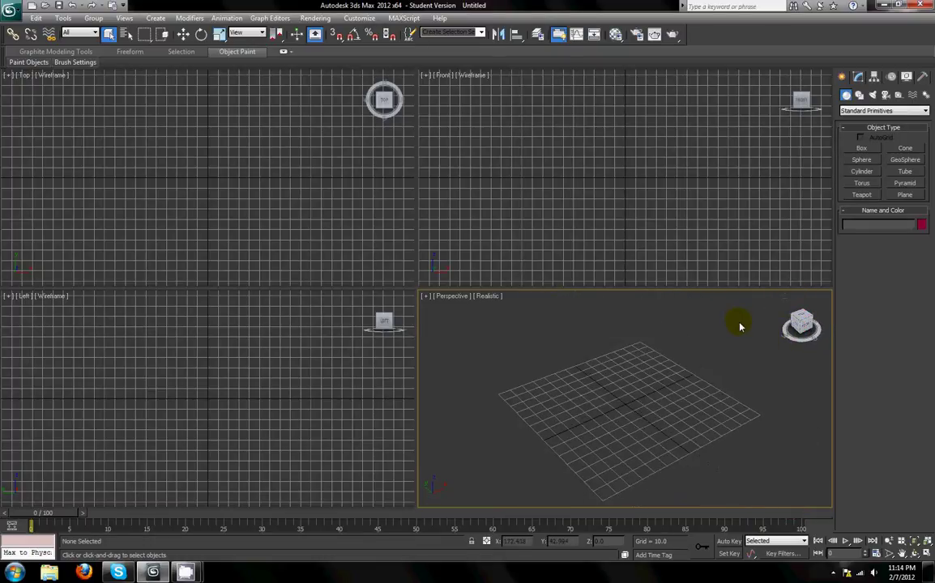
{"action": "scroll", "coordinate": [740, 326], "scroll_direction": "up", "scroll_amount": 5}
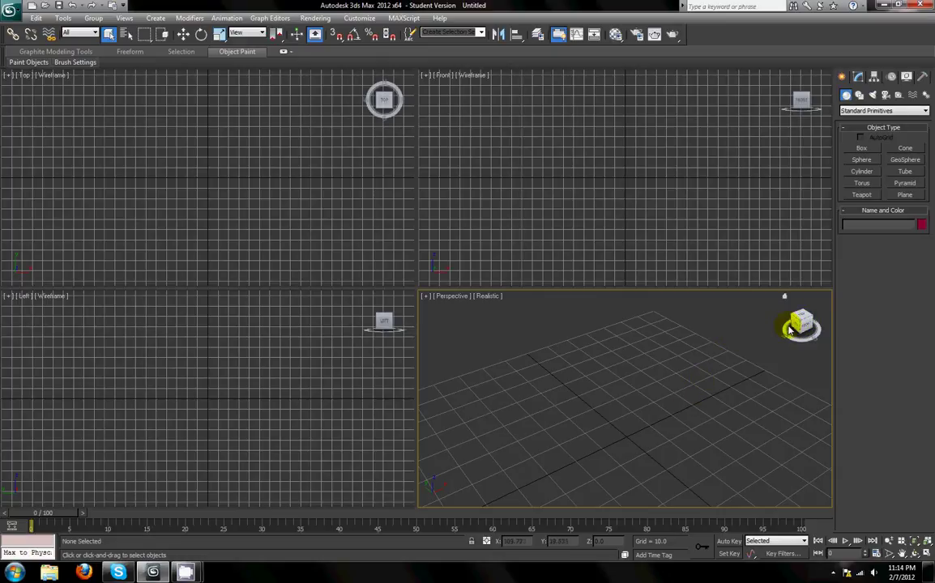
{"action": "scroll", "coordinate": [658, 420], "scroll_direction": "down", "scroll_amount": 2}
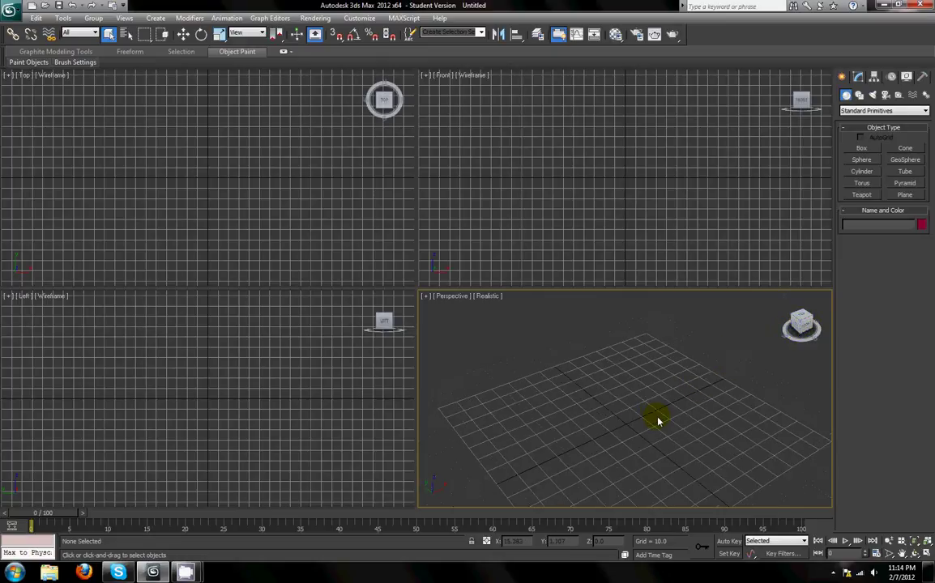
{"action": "middle_click_drag", "start_coordinate": [658, 421], "coordinate": [668, 393], "text": "alt"}
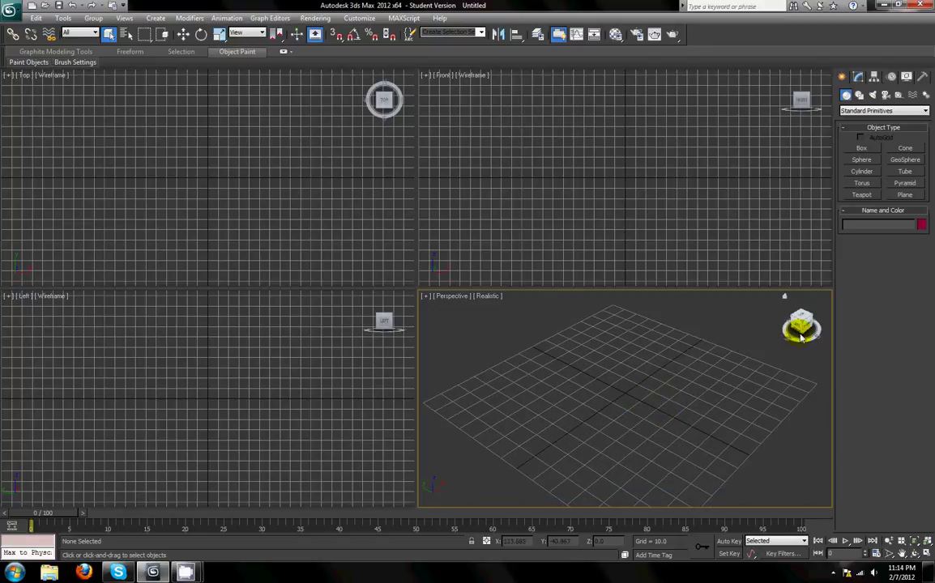
{"action": "middle_click_drag", "start_coordinate": [699, 366], "coordinate": [712, 409], "text": "alt"}
{"action": "scroll", "coordinate": [711, 409], "scroll_direction": "up", "scroll_amount": 3}
{"action": "scroll", "coordinate": [712, 409], "scroll_direction": "down", "scroll_amount": 6}
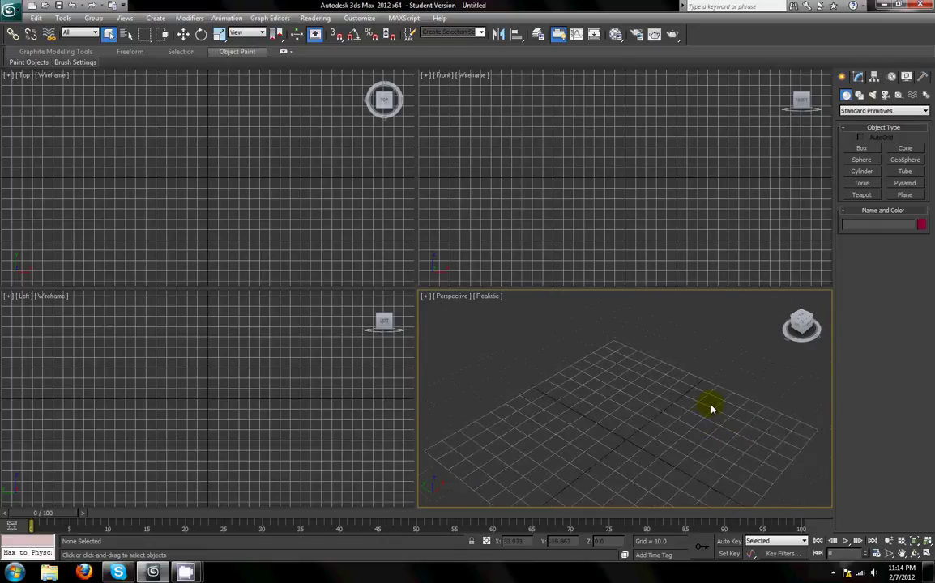
{"action": "scroll", "coordinate": [712, 409], "scroll_direction": "up", "scroll_amount": 8}
{"action": "scroll", "coordinate": [712, 409], "scroll_direction": "down", "scroll_amount": 8}
{"action": "scroll", "coordinate": [711, 409], "scroll_direction": "up", "scroll_amount": 7}
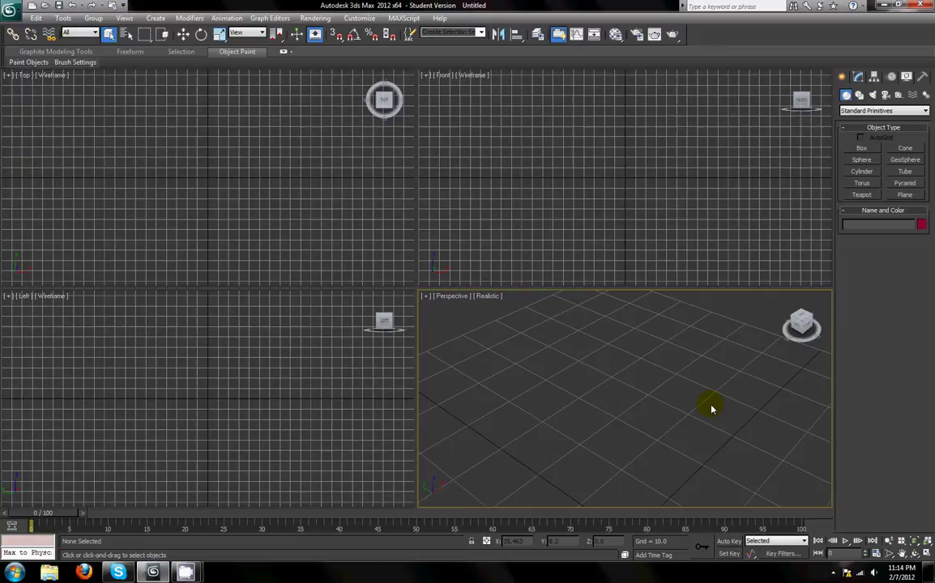
{"action": "scroll", "coordinate": [711, 409], "scroll_direction": "down", "scroll_amount": 4}
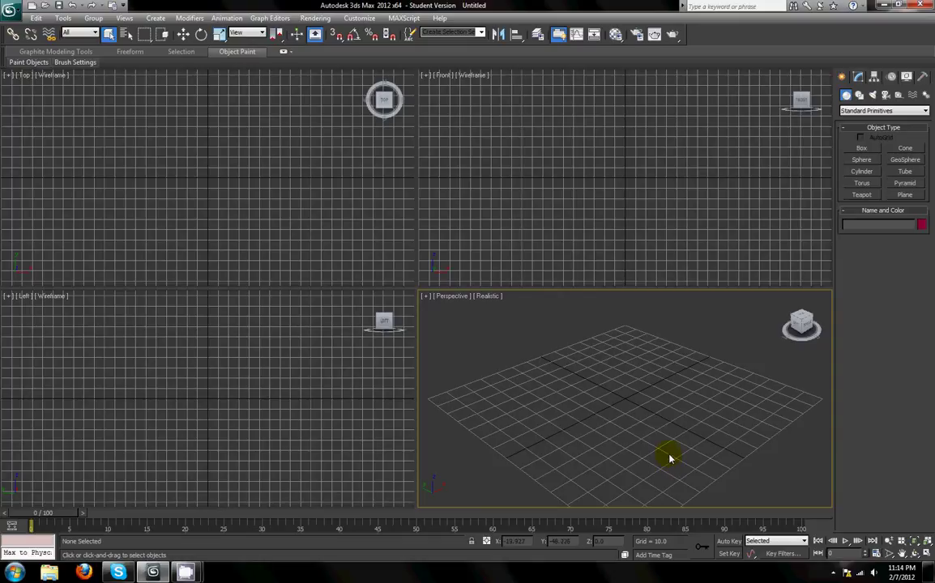
Turn off the home grid in the Front viewport with G.
{"action": "left_click", "coordinate": [573, 199]}
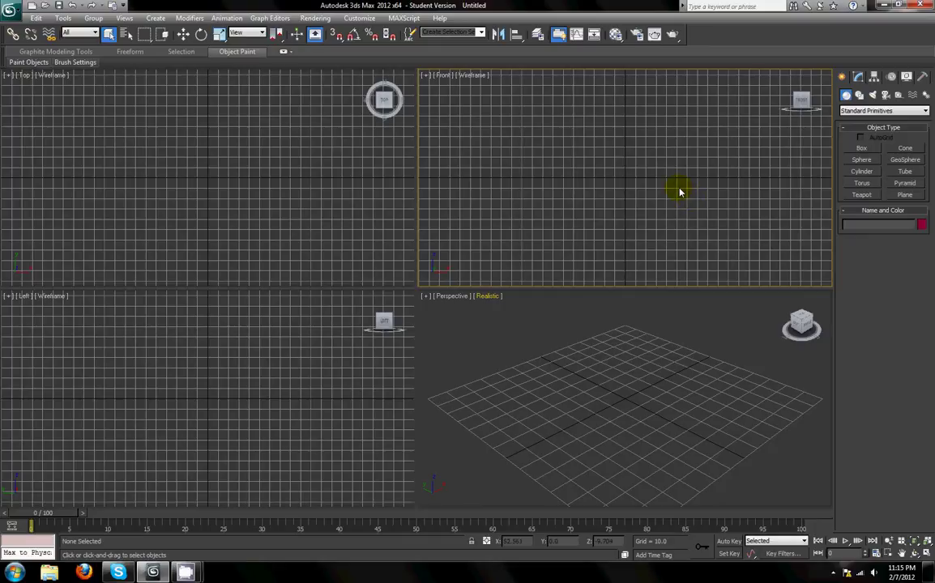
{"action": "key", "text": "g"}
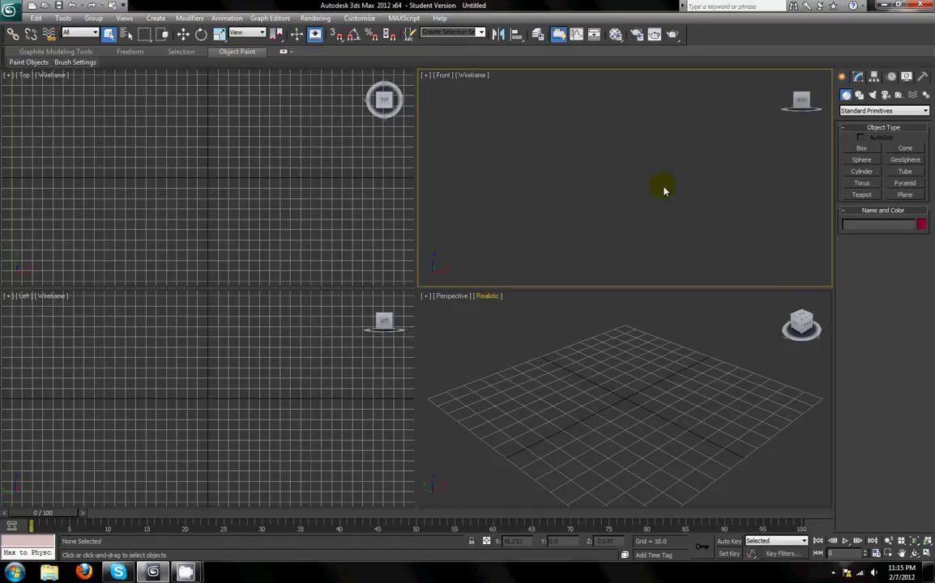
{"action": "key", "text": "g"}
{"action": "key", "text": "g"}
{"action": "left_click", "coordinate": [865, 111]}
Draw a 372.507 by 174.124 plane in the Front view and orbit Perspective to see it.
{"action": "left_click", "coordinate": [905, 196]}
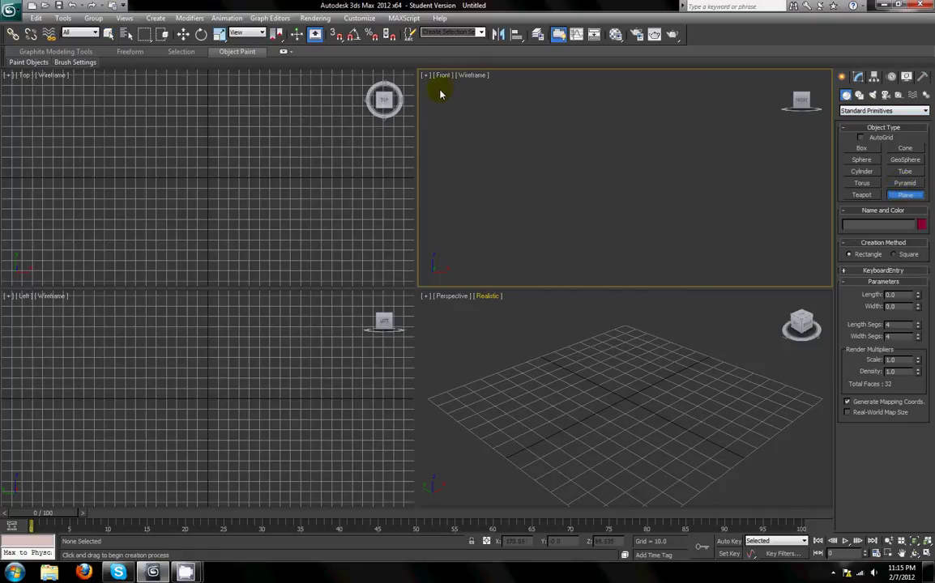
{"action": "left_click_drag", "start_coordinate": [429, 87], "coordinate": [815, 272]}
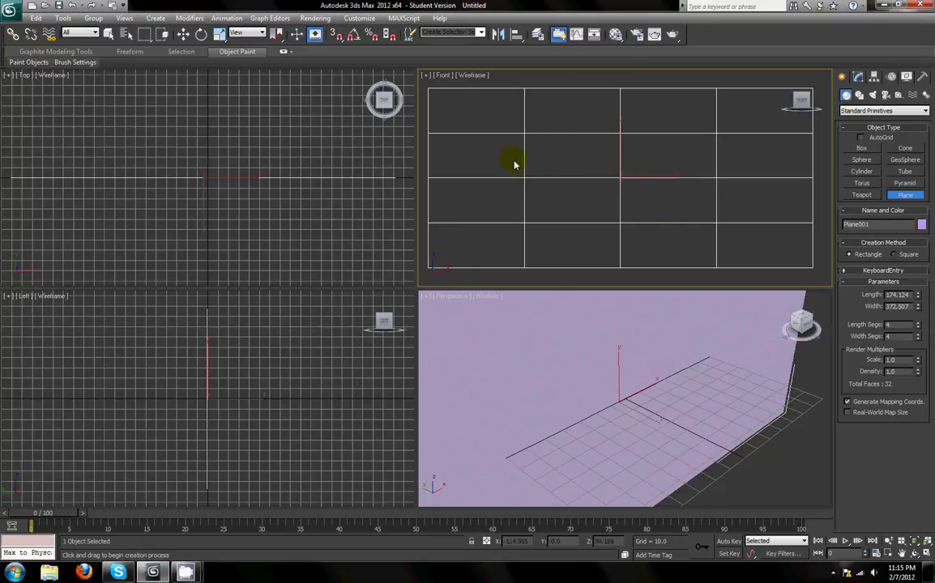
{"action": "middle_click_drag", "start_coordinate": [569, 431], "coordinate": [623, 364], "text": "alt"}
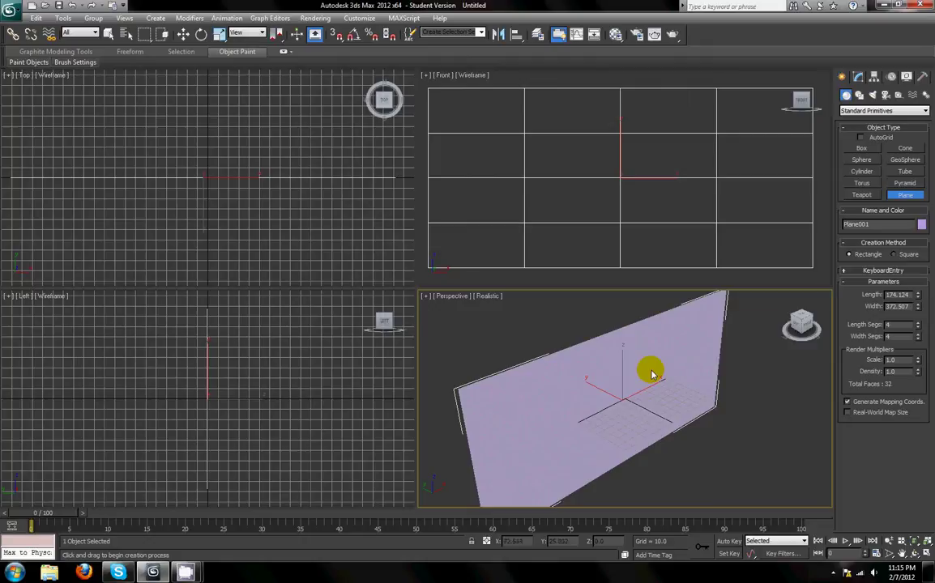
{"action": "mouse_move", "coordinate": [652, 373]}
{"action": "middle_mouse_down", "text": "alt"}
{"action": "mouse_move", "coordinate": [659, 367]}
{"action": "mouse_move", "coordinate": [647, 380]}
{"action": "middle_mouse_up", "text": "alt"}
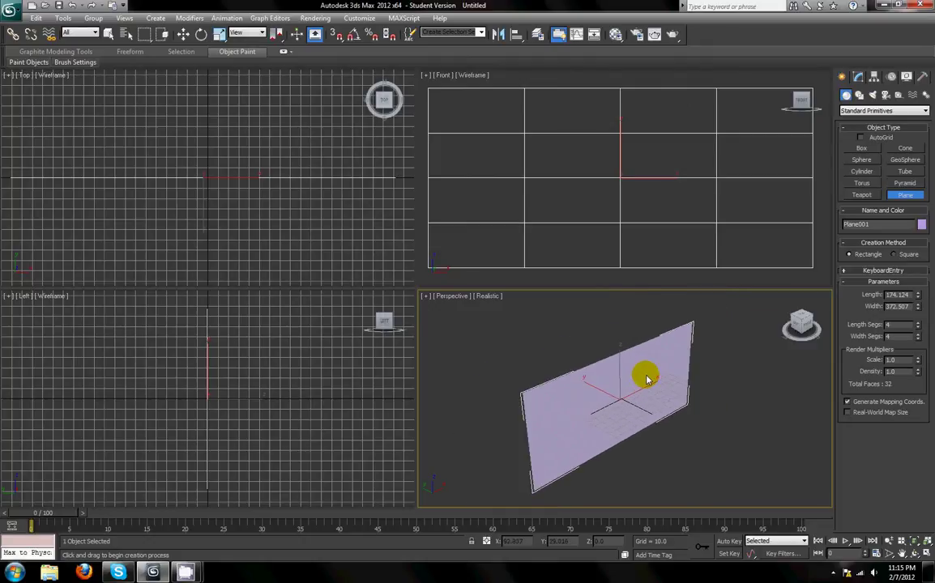
Turn on Edged Faces in the Perspective view and zoom in on the plane.
{"action": "key", "text": "F4"}
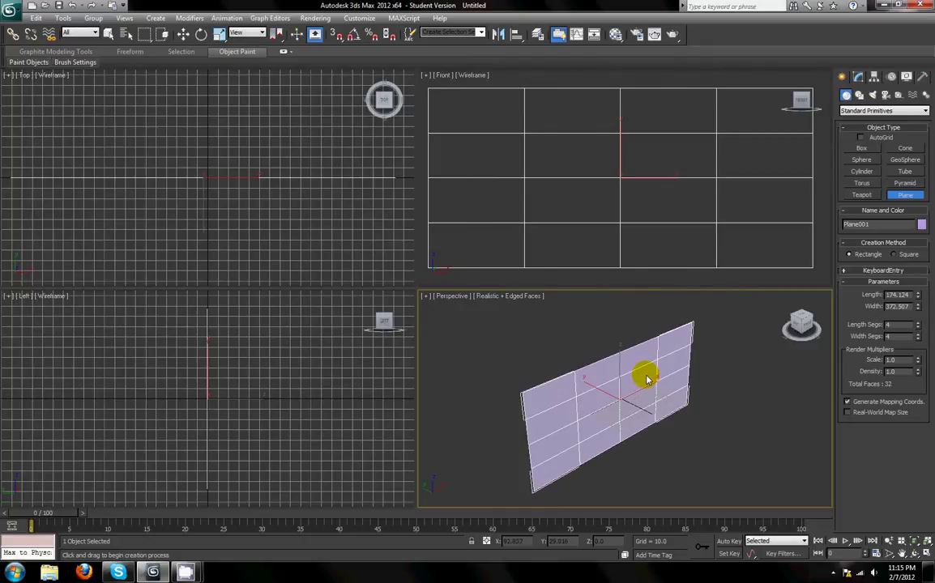
{"action": "scroll", "coordinate": [647, 378], "scroll_direction": "up", "scroll_amount": 3}
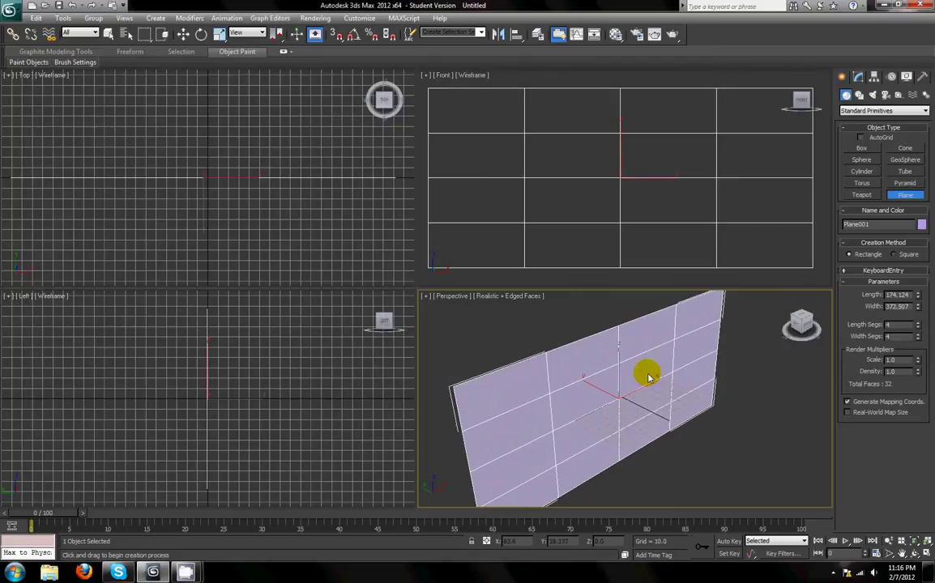
{"action": "scroll", "coordinate": [647, 377], "scroll_direction": "down", "scroll_amount": 3}
{"action": "scroll", "coordinate": [649, 378], "scroll_direction": "up", "scroll_amount": 2}
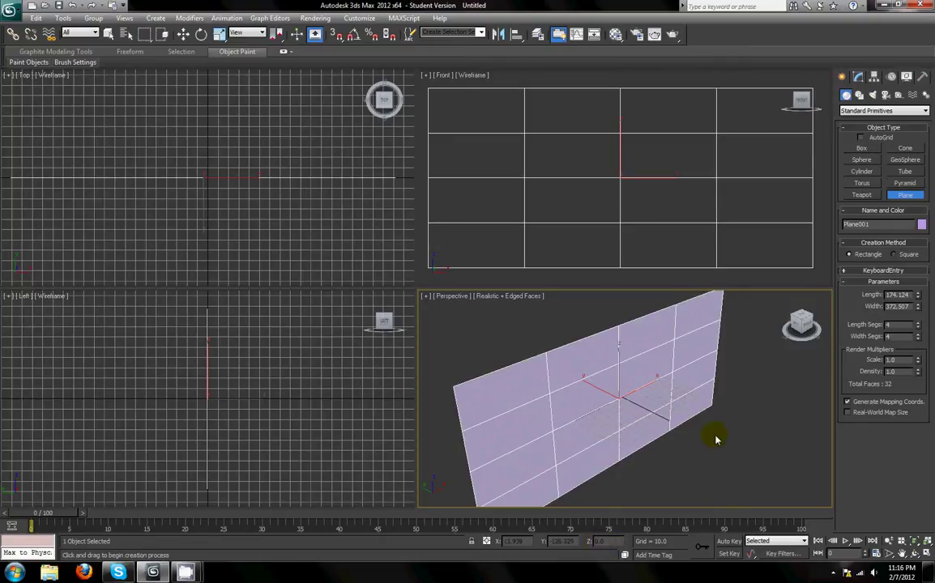
{"action": "scroll", "coordinate": [711, 438], "scroll_direction": "up", "scroll_amount": 5}
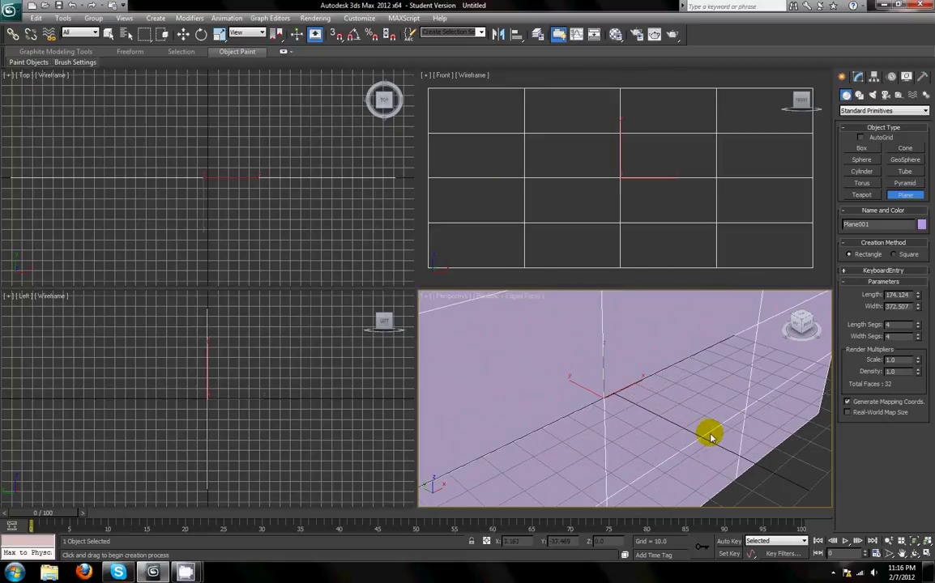
Reset Plane001's X, Y and Z move values to 0.0 in the status bar.
{"action": "key", "text": "w"}
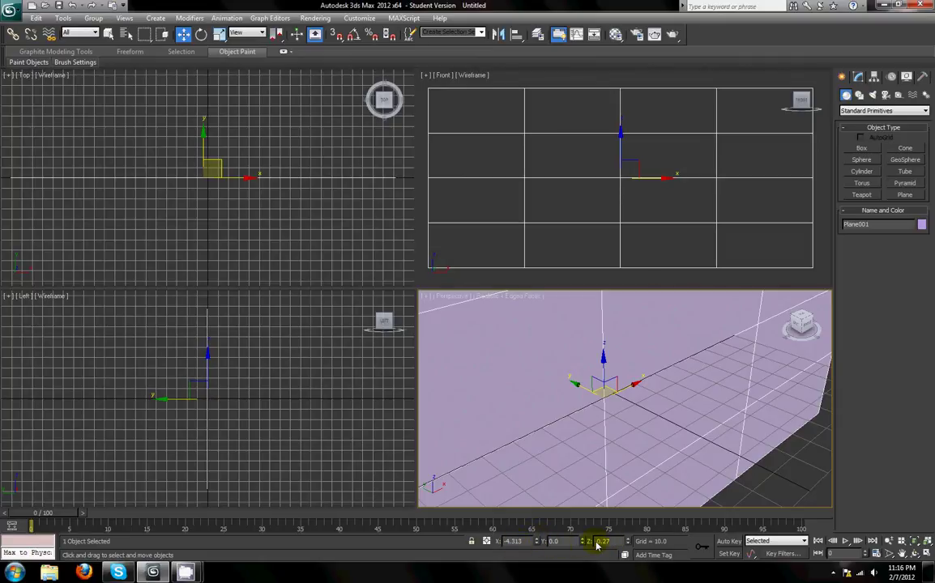
{"action": "left_click", "coordinate": [515, 542]}
{"action": "left_click", "coordinate": [609, 417]}
{"action": "middle_click_drag", "start_coordinate": [611, 418], "coordinate": [619, 395], "text": "alt"}
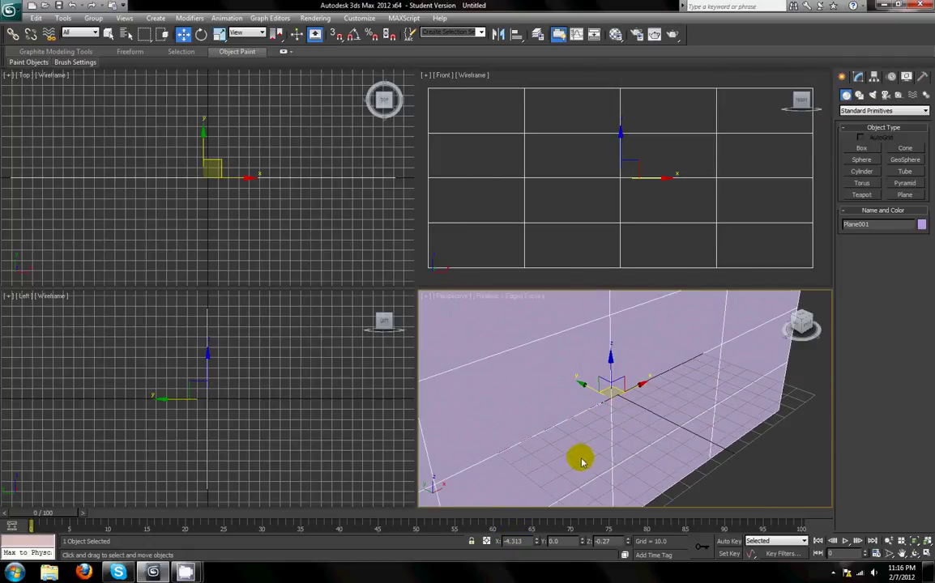
{"action": "right_click", "coordinate": [536, 542]}
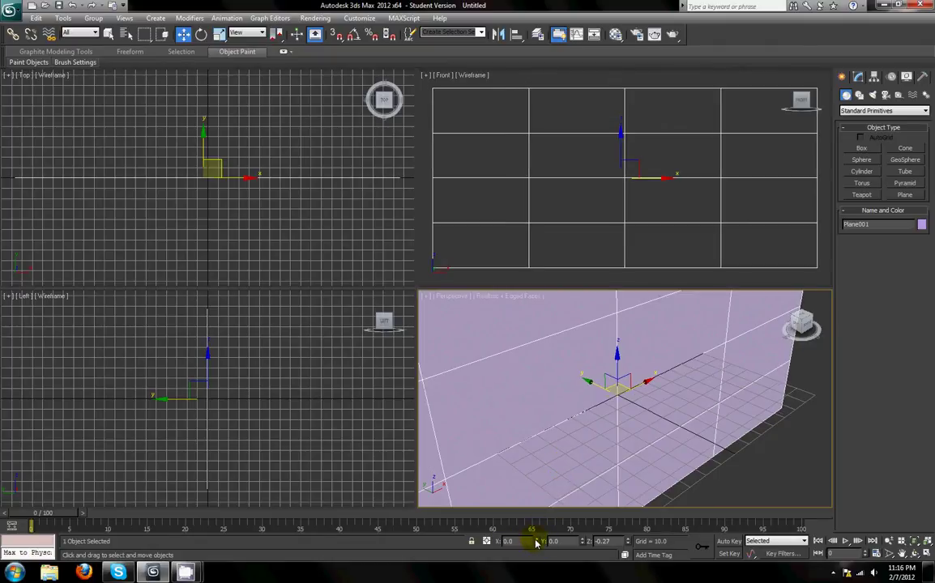
{"action": "mouse_move", "coordinate": [536, 542]}
{"action": "left_mouse_down"}
{"action": "mouse_move", "coordinate": [537, 554]}
{"action": "mouse_move", "coordinate": [543, 489]}
{"action": "mouse_move", "coordinate": [538, 558]}
{"action": "left_mouse_up"}
{"action": "right_click", "coordinate": [536, 541]}
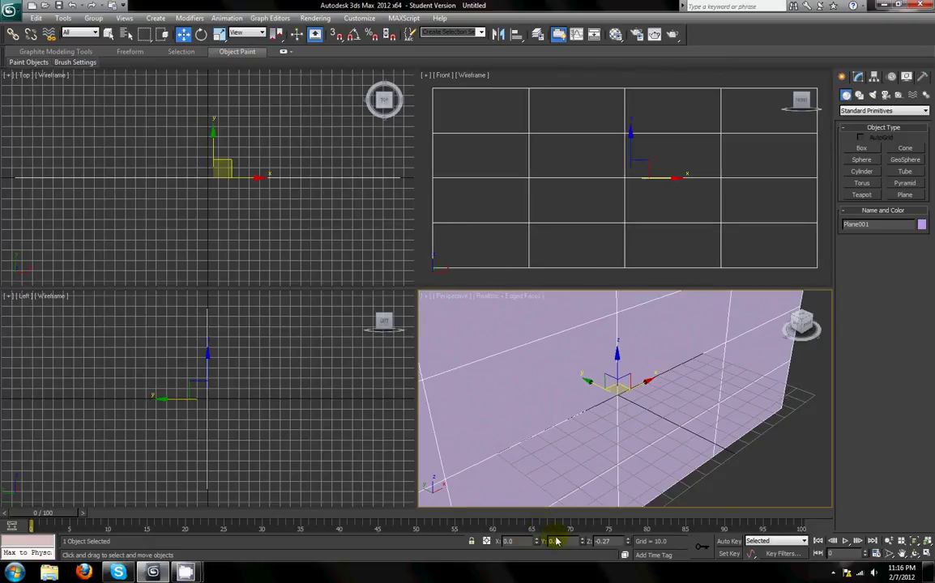
{"action": "right_click", "coordinate": [584, 541]}
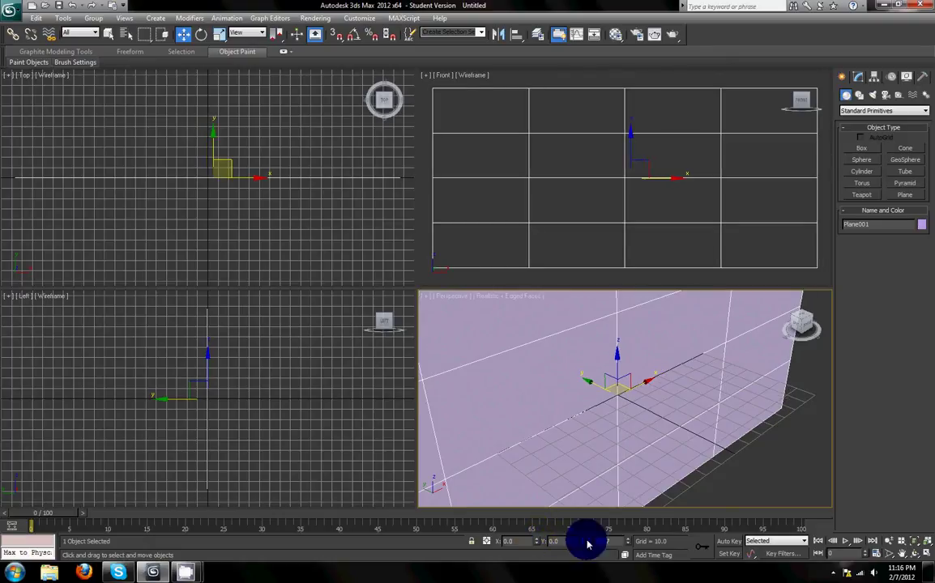
{"action": "right_click", "coordinate": [628, 541]}
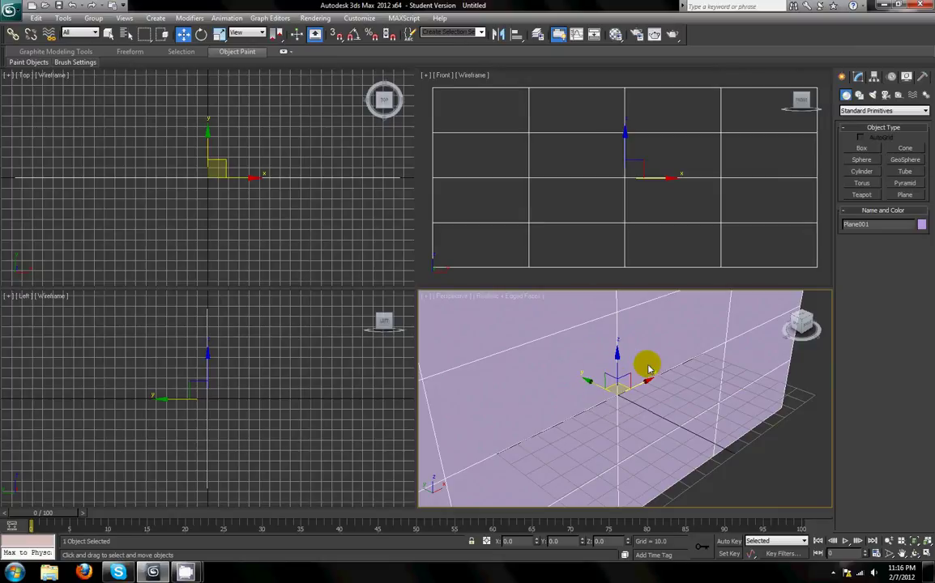
{"action": "scroll", "coordinate": [650, 367], "scroll_direction": "down", "scroll_amount": 3}
{"action": "scroll", "coordinate": [654, 369], "scroll_direction": "up", "scroll_amount": 2}
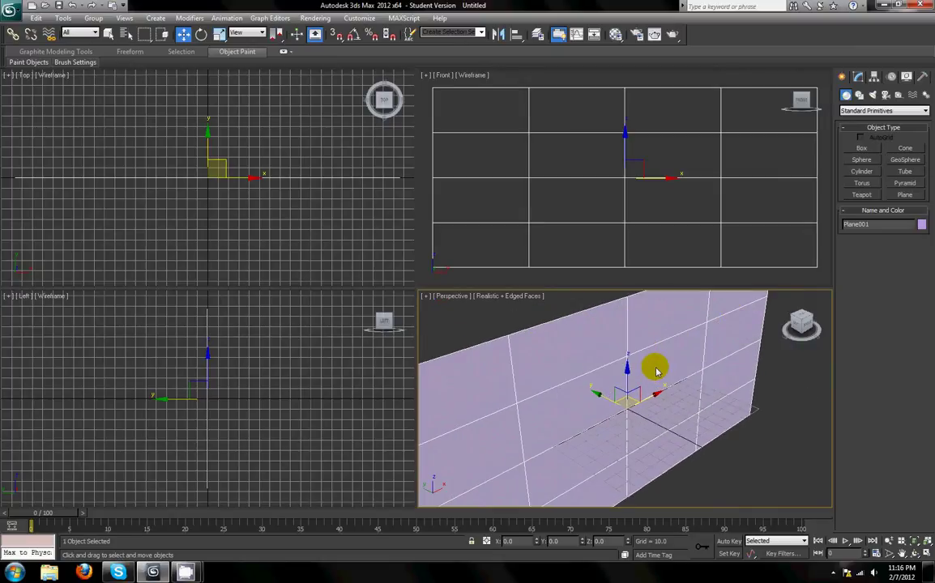
Set Plane001's Length Segs and Width Segs to 1 in the Modify panel.
{"action": "left_click", "coordinate": [858, 77]}
{"action": "left_click", "coordinate": [872, 124]}
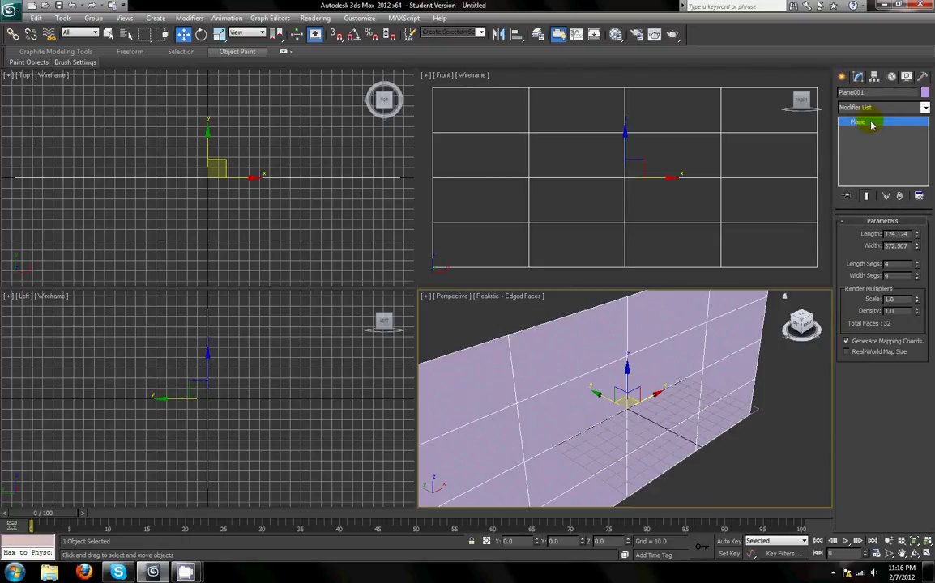
{"action": "right_click", "coordinate": [919, 265]}
{"action": "right_click", "coordinate": [918, 277]}
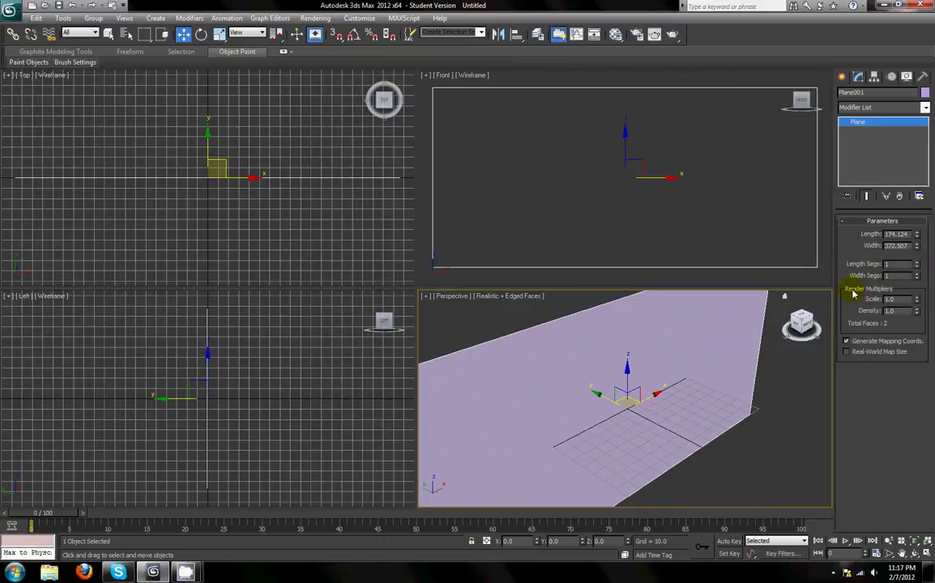
{"action": "left_click", "coordinate": [895, 267]}
{"action": "left_click", "coordinate": [913, 268]}
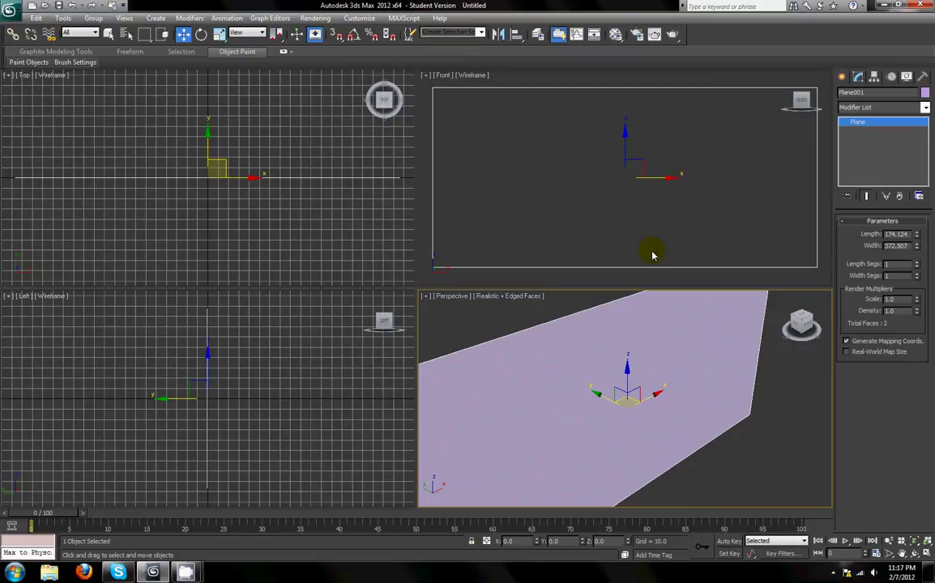
Orbit the Perspective view, then activate Front and back to Perspective.
{"action": "middle_click_drag", "start_coordinate": [678, 317], "coordinate": [692, 365], "text": "alt"}
{"action": "scroll", "coordinate": [691, 361], "scroll_direction": "down", "scroll_amount": 3}
{"action": "right_click", "coordinate": [687, 260]}
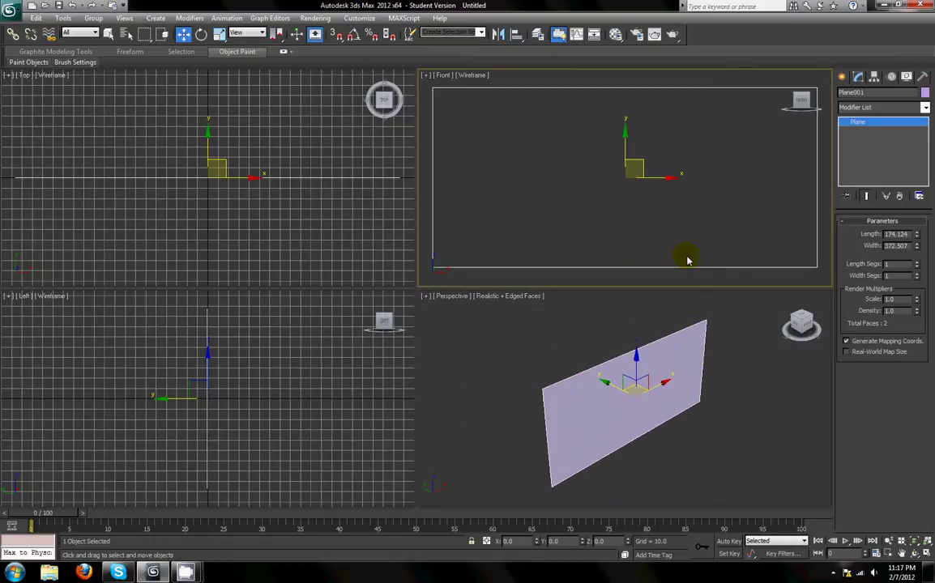
{"action": "right_click", "coordinate": [702, 420]}
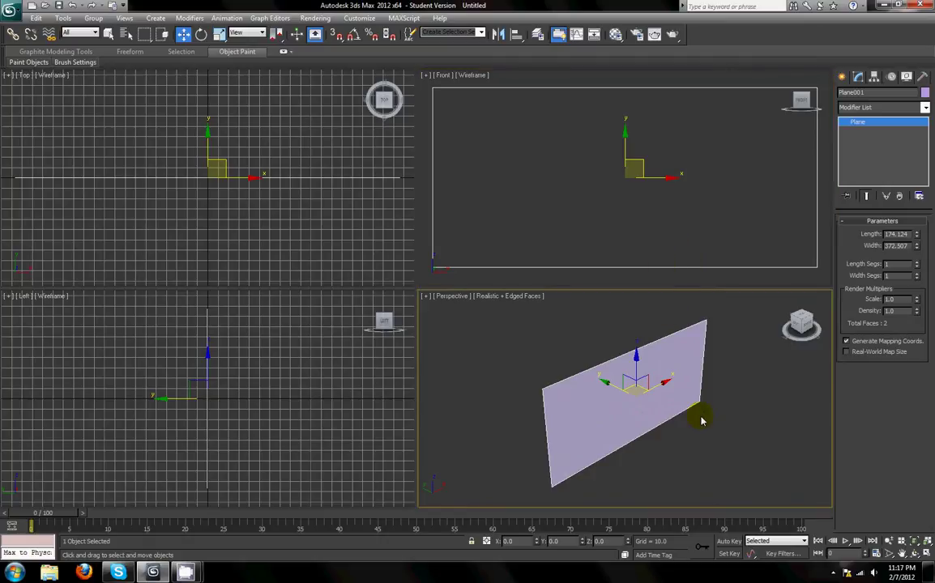
Open the Material Editor with M and assign the first slot's 01 - Default material to the plane.
{"action": "left_click", "coordinate": [616, 35]}
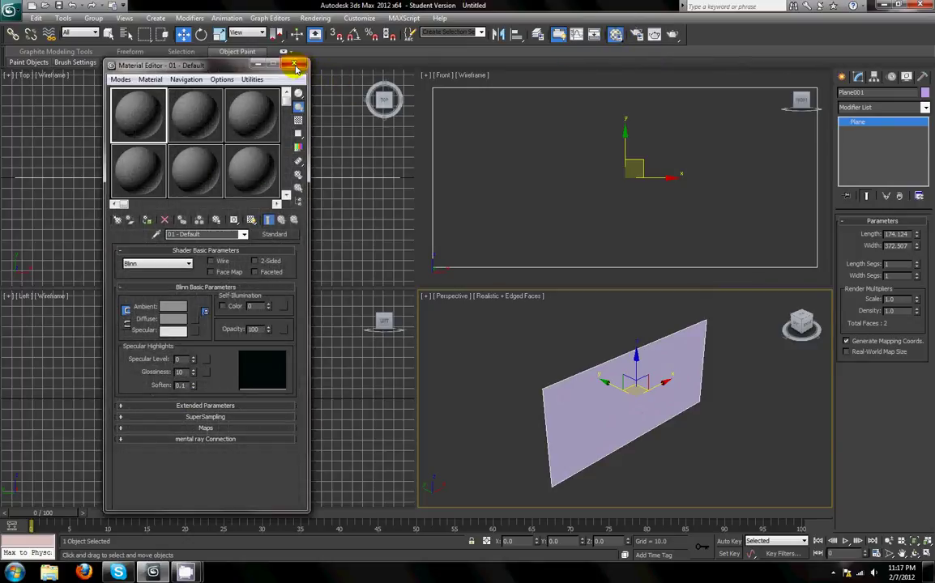
{"action": "left_click", "coordinate": [297, 66]}
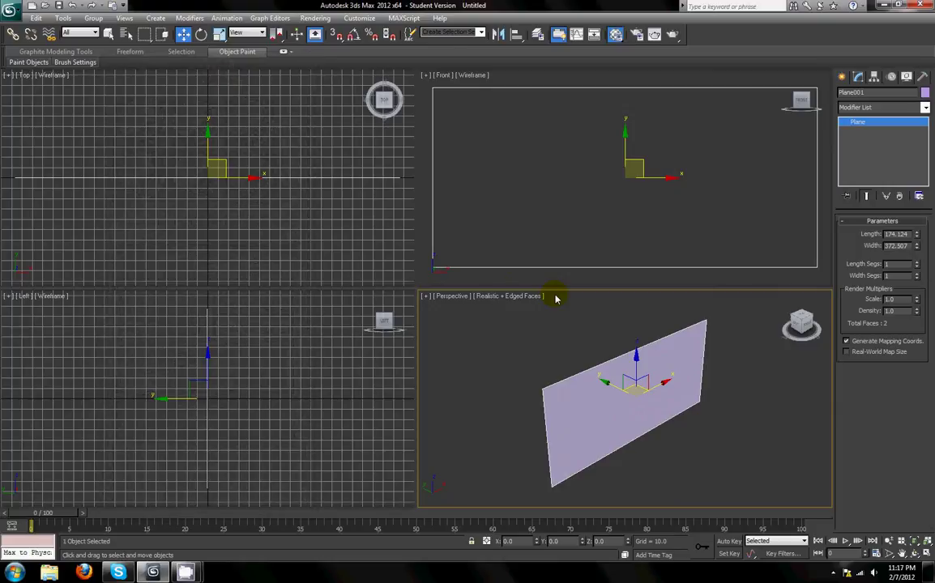
{"action": "key", "text": "m"}
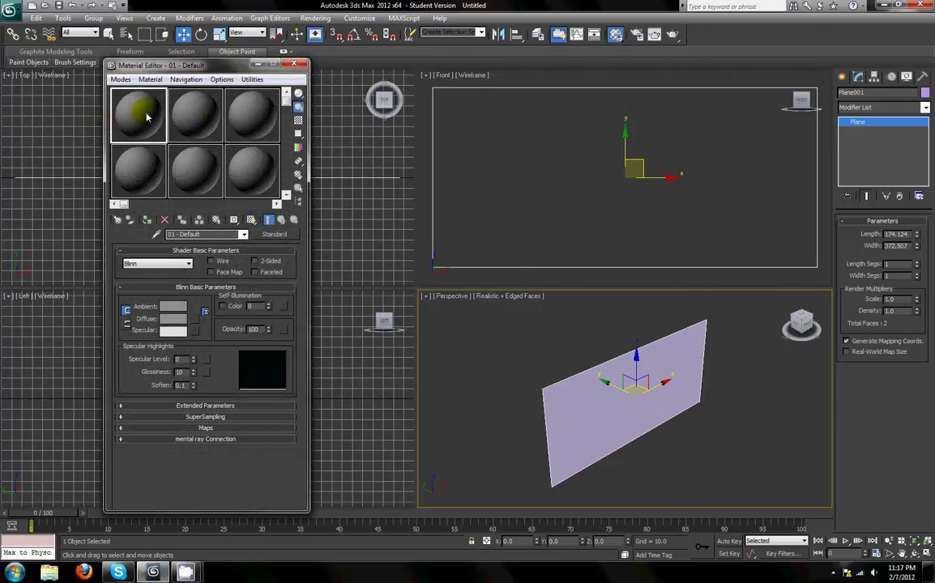
{"action": "left_click_drag", "start_coordinate": [162, 68], "coordinate": [256, 65]}
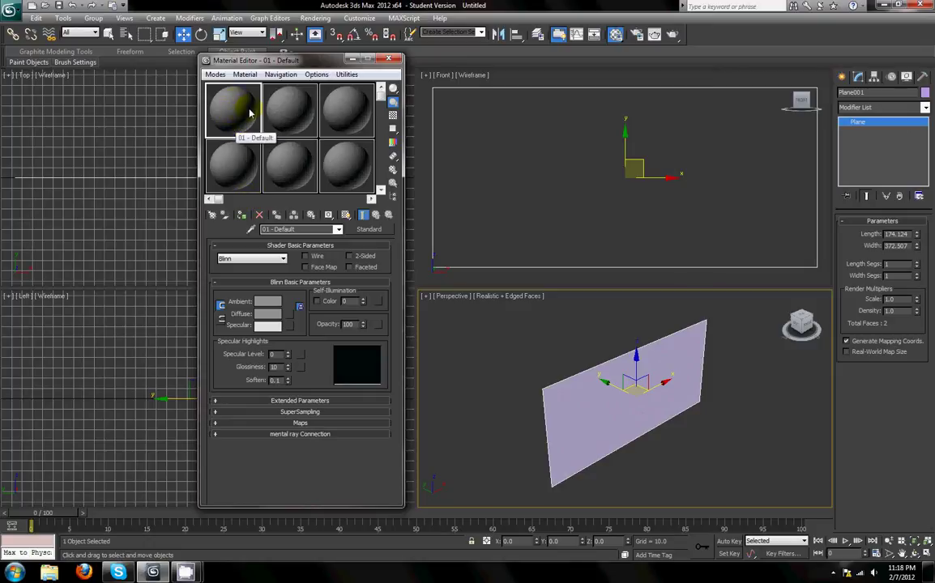
{"action": "mouse_move", "coordinate": [247, 112]}
{"action": "left_mouse_down"}
{"action": "mouse_move", "coordinate": [273, 212]}
{"action": "mouse_move", "coordinate": [612, 395]}
{"action": "left_mouse_up"}
{"action": "mouse_move", "coordinate": [243, 120]}
{"action": "left_mouse_down"}
{"action": "mouse_move", "coordinate": [232, 113]}
{"action": "mouse_move", "coordinate": [359, 260]}
{"action": "mouse_move", "coordinate": [565, 424]}
{"action": "left_mouse_up"}
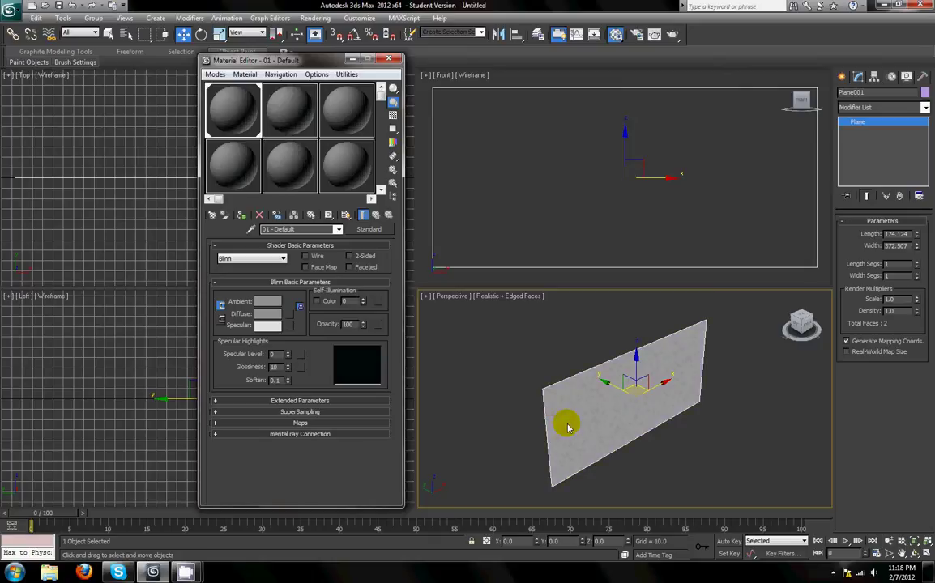
{"action": "left_click", "coordinate": [244, 216]}
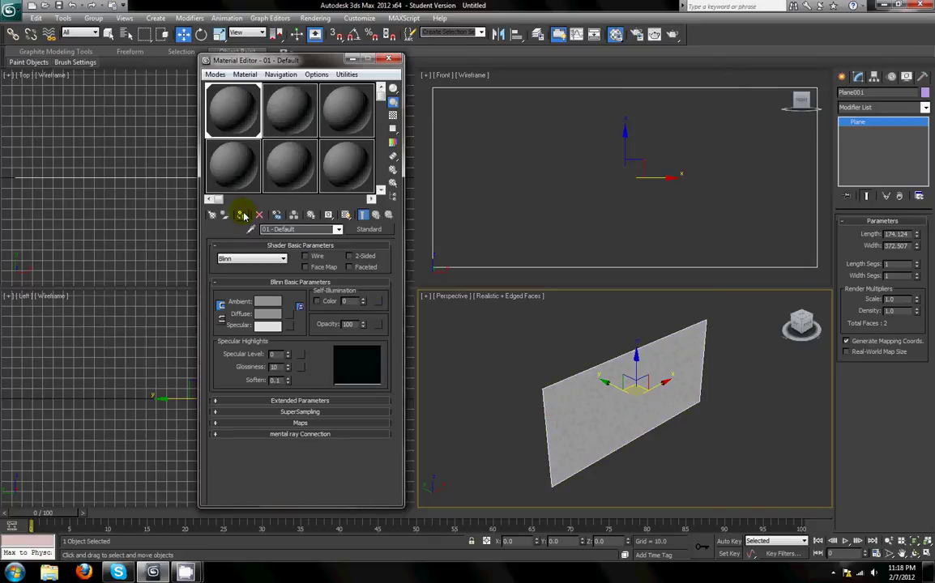
Load M4A1_03.jpg as a Bitmap in the 01 - Default material's Diffuse slot.
{"action": "left_click", "coordinate": [289, 315]}
{"action": "left_click", "coordinate": [433, 160]}
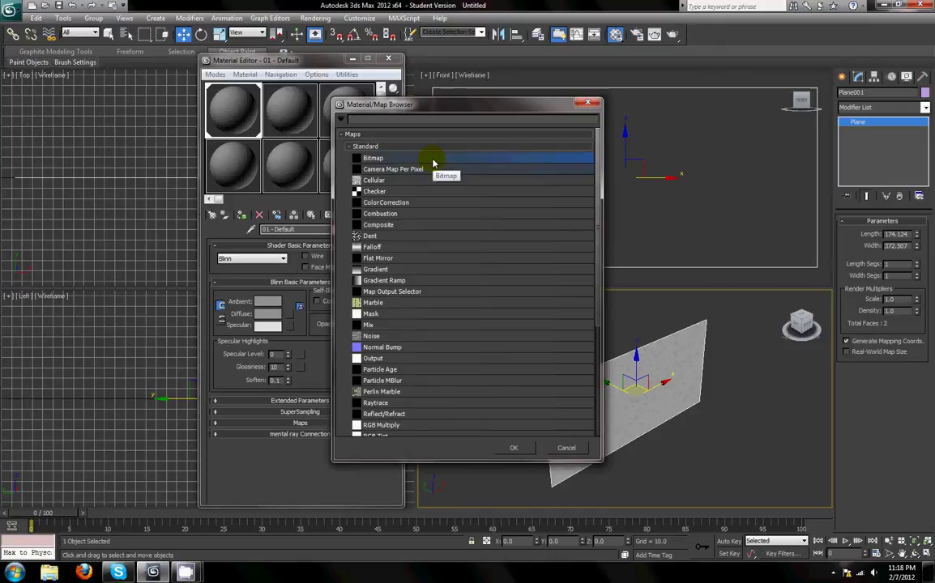
{"action": "double_click", "coordinate": [433, 161]}
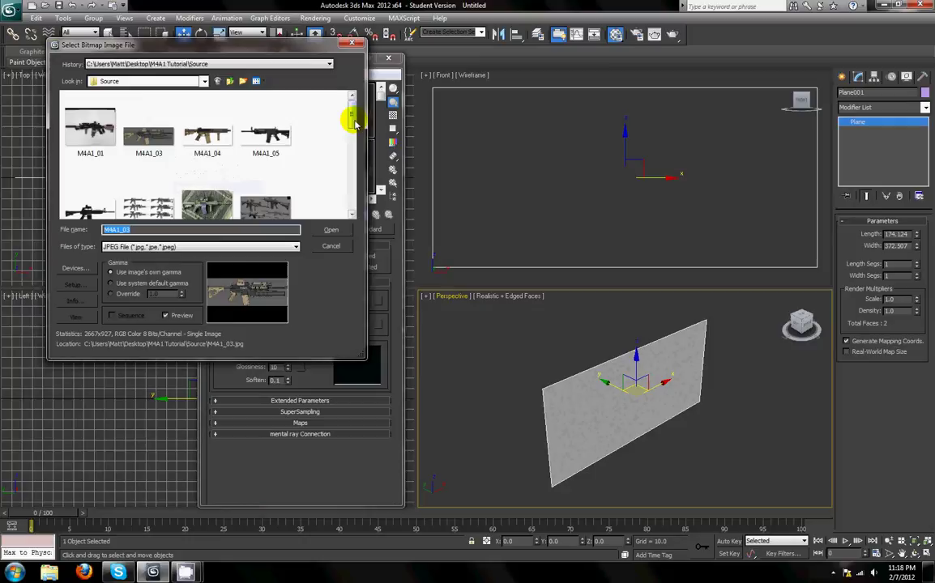
{"action": "left_click_drag", "start_coordinate": [353, 121], "coordinate": [348, 108]}
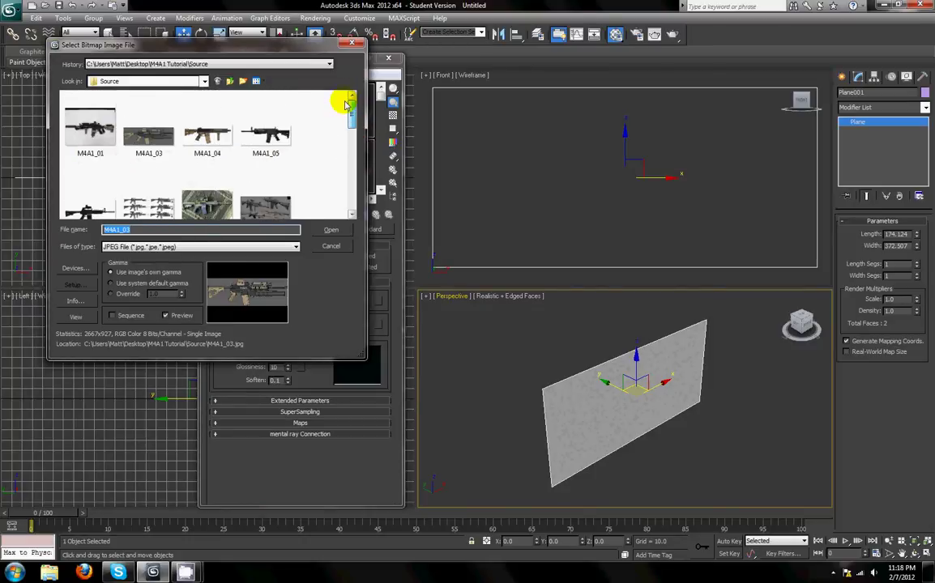
{"action": "left_click", "coordinate": [138, 136]}
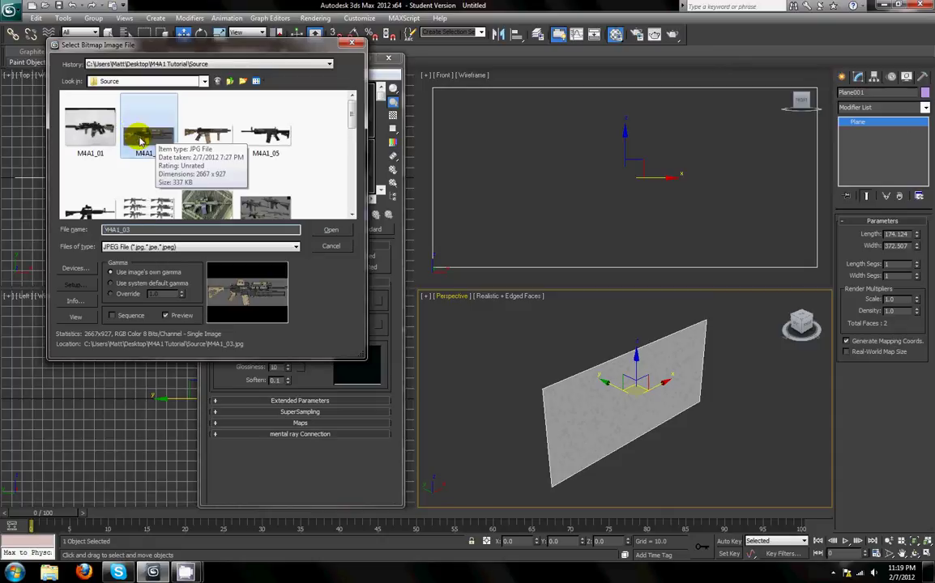
{"action": "left_click", "coordinate": [332, 230]}
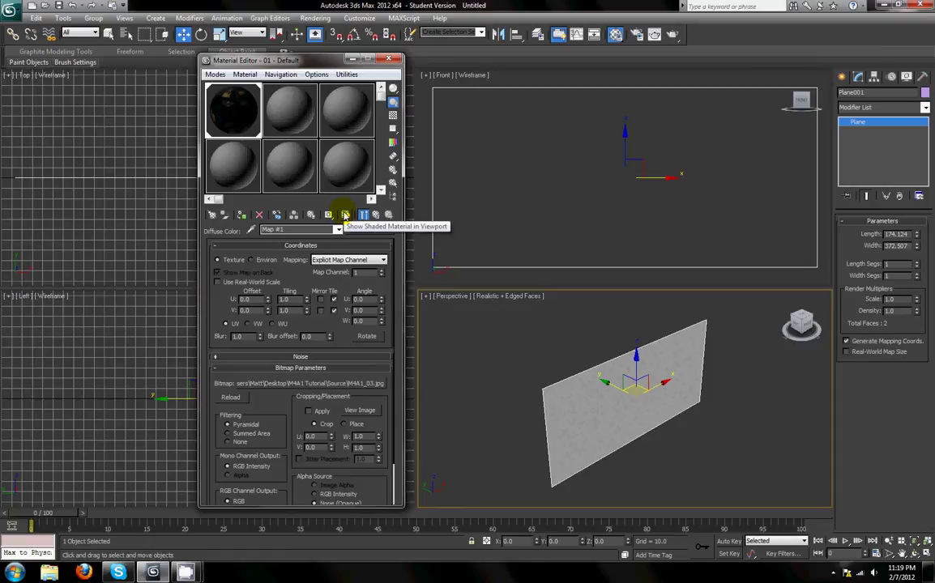
Show the M4A1_03 texture in the viewport and orbit Perspective to inspect the plane.
{"action": "left_click", "coordinate": [346, 216]}
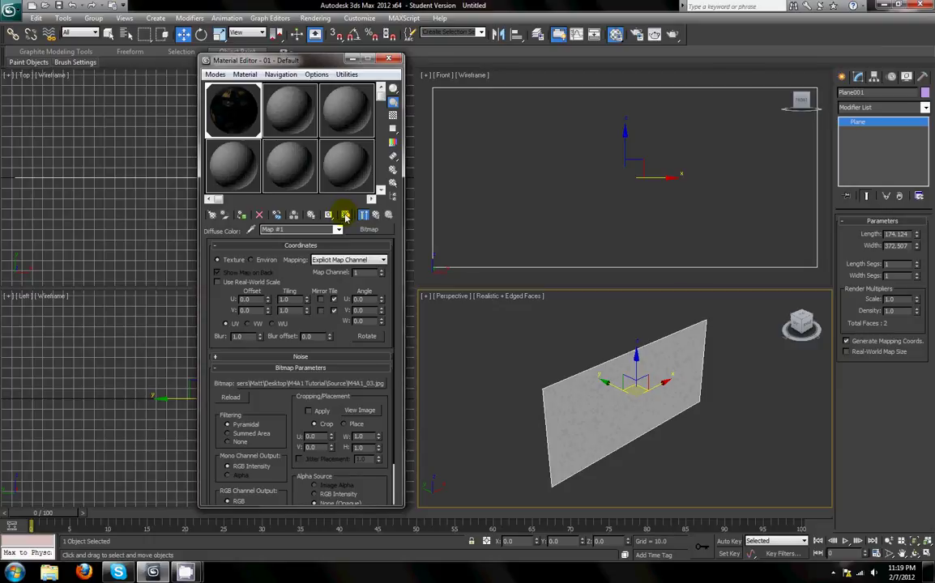
{"action": "left_click", "coordinate": [346, 215]}
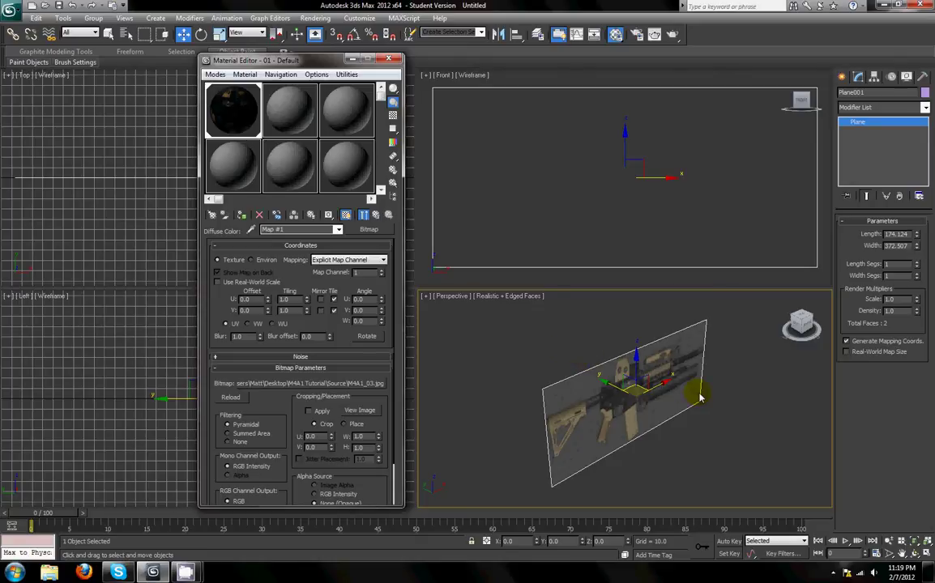
{"action": "middle_click_drag", "start_coordinate": [632, 359], "coordinate": [658, 375], "text": "alt"}
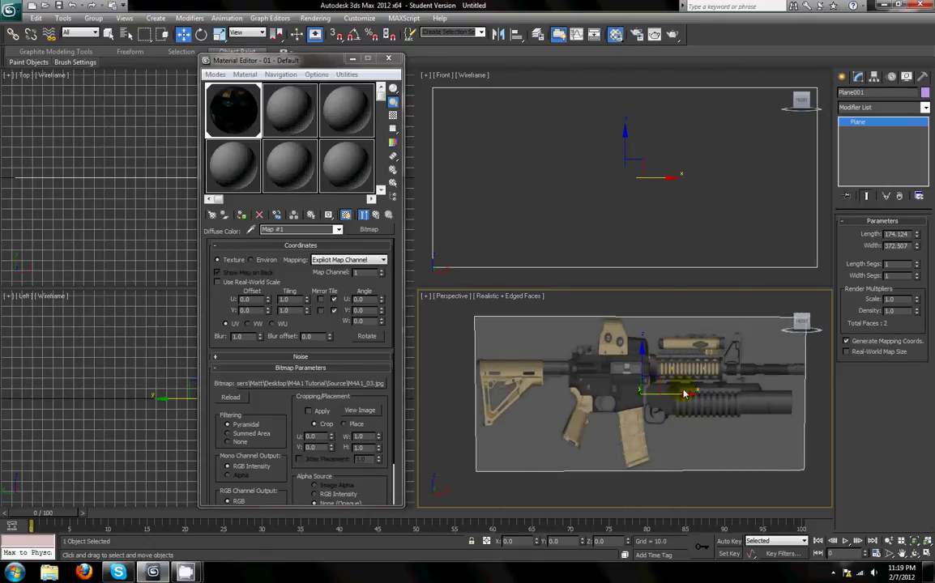
{"action": "middle_click_drag", "start_coordinate": [688, 396], "coordinate": [669, 411], "text": "alt"}
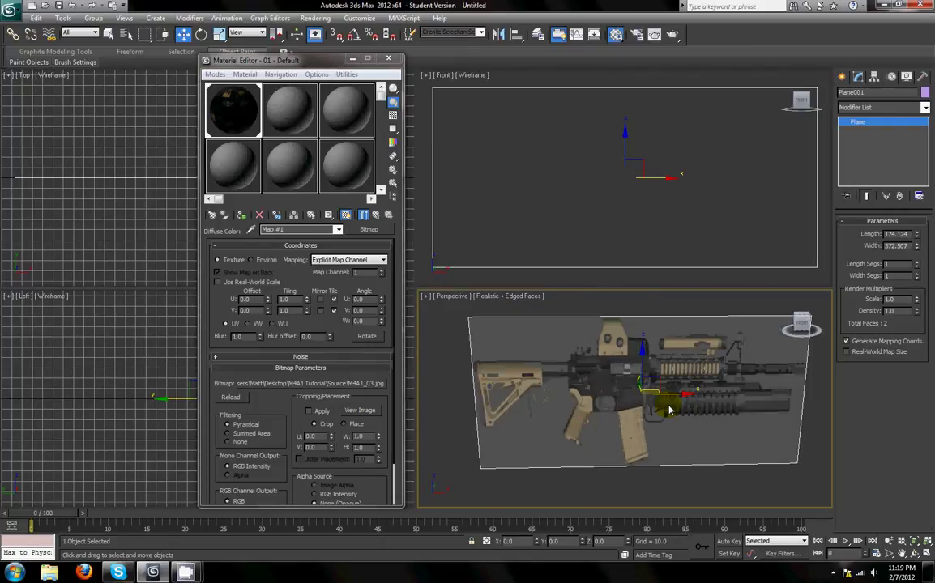
{"action": "middle_click_drag", "start_coordinate": [671, 408], "coordinate": [700, 413], "text": "alt"}
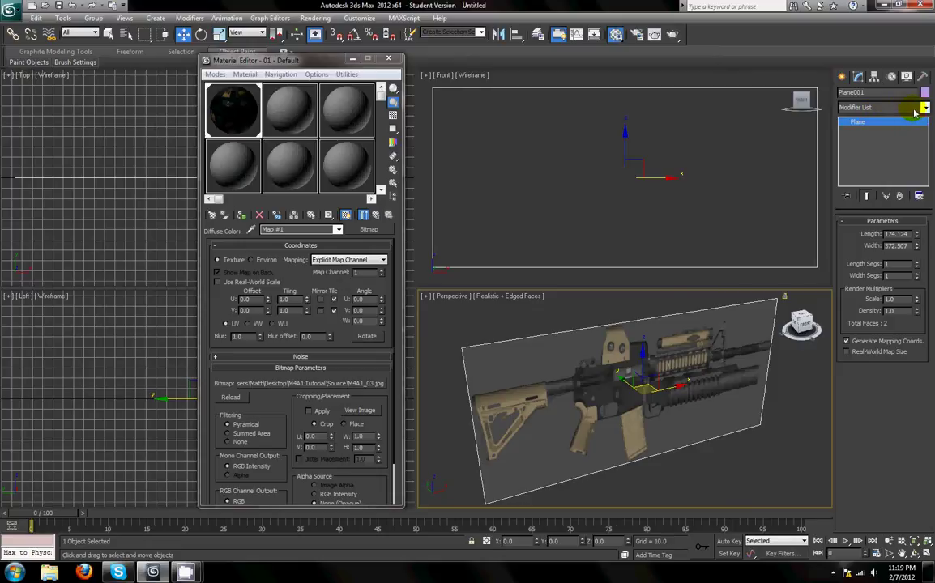
Add a UVW Map modifier to the plane and bitmap-fit it to M4A1_03.
{"action": "left_click", "coordinate": [388, 59]}
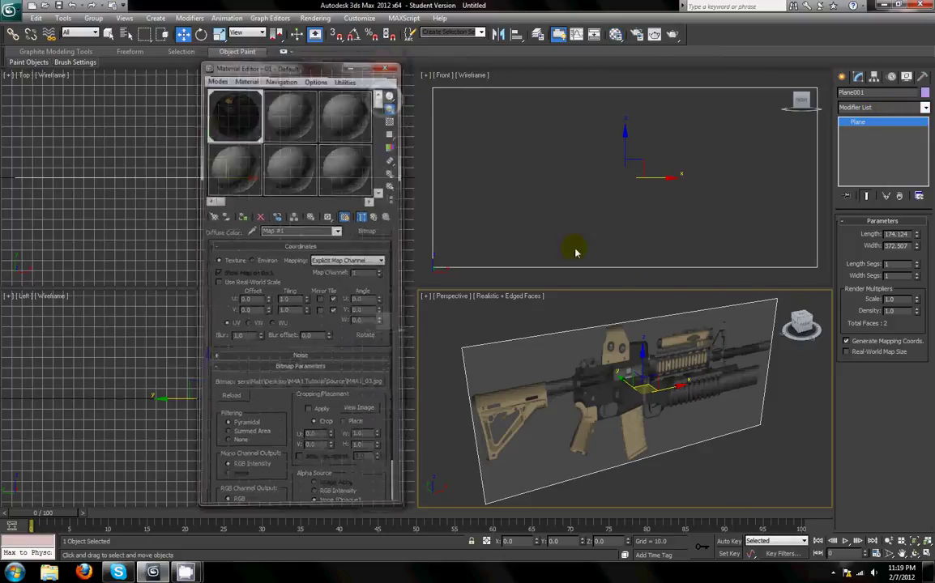
{"action": "left_click", "coordinate": [925, 108]}
{"action": "left_click_drag", "start_coordinate": [925, 113], "coordinate": [922, 409]}
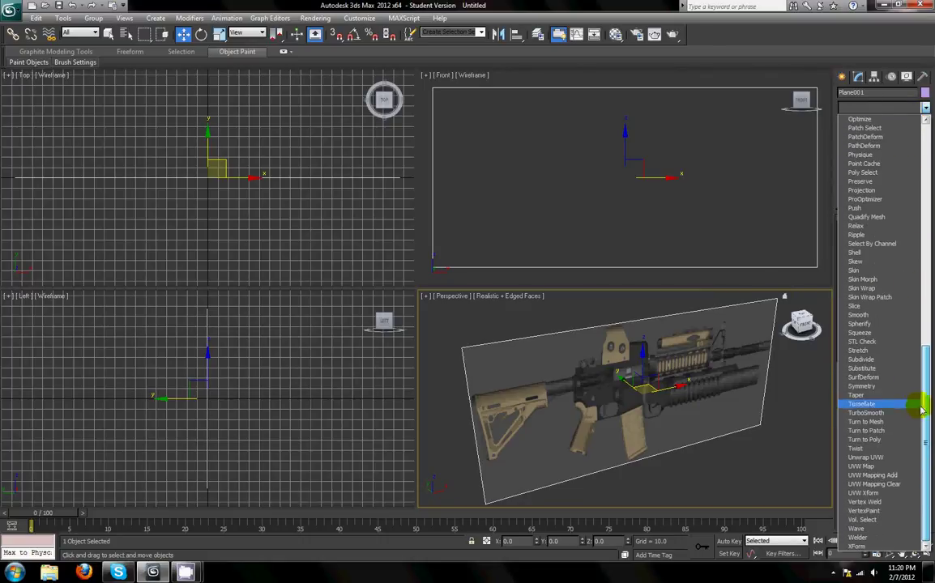
{"action": "left_click", "coordinate": [860, 469]}
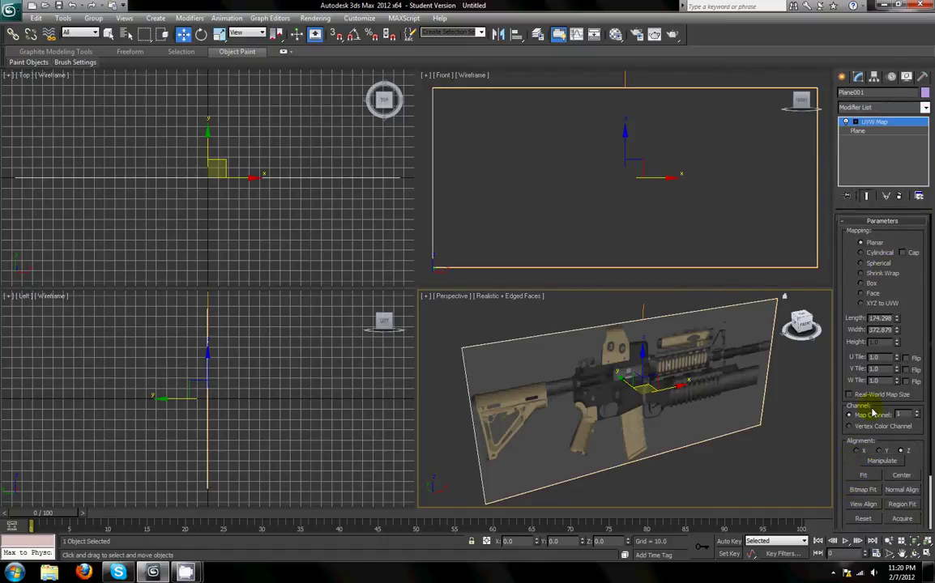
{"action": "left_click_drag", "start_coordinate": [918, 309], "coordinate": [903, 363]}
{"action": "left_click", "coordinate": [863, 491]}
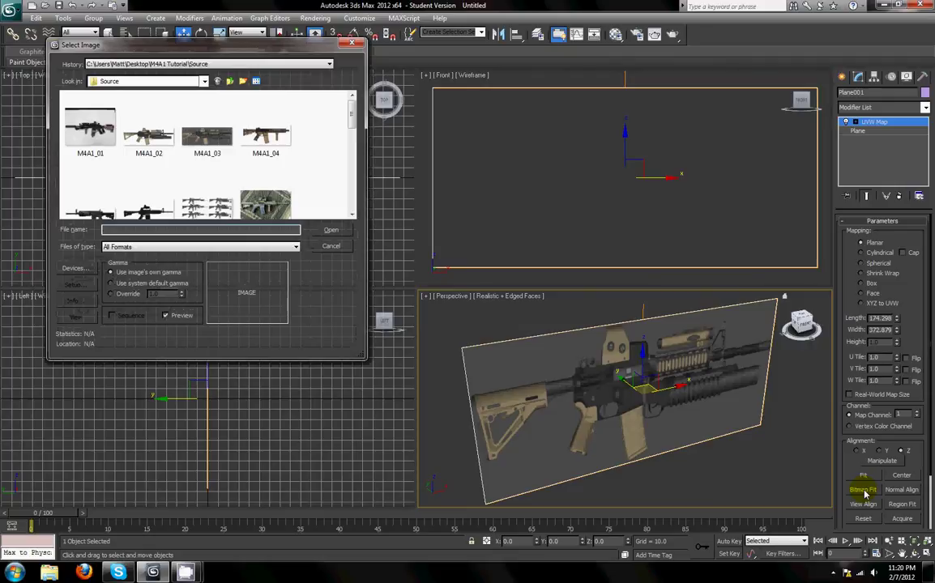
{"action": "left_click", "coordinate": [214, 139]}
{"action": "left_click", "coordinate": [330, 231]}
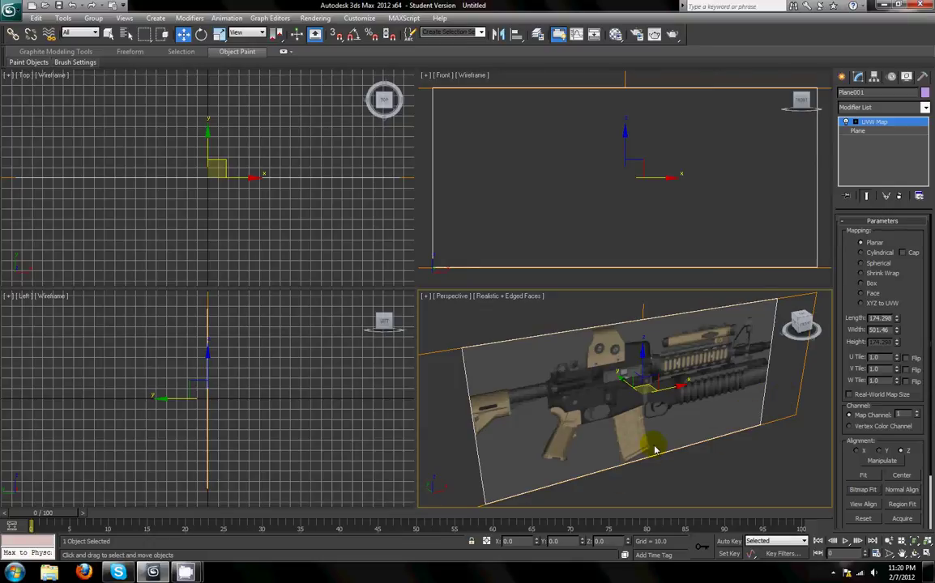
Set the UVW mapping width to 501.46 and select the base Plane in the stack.
{"action": "scroll", "coordinate": [674, 442], "scroll_direction": "down", "scroll_amount": 3}
{"action": "scroll", "coordinate": [674, 443], "scroll_direction": "up", "scroll_amount": 3}
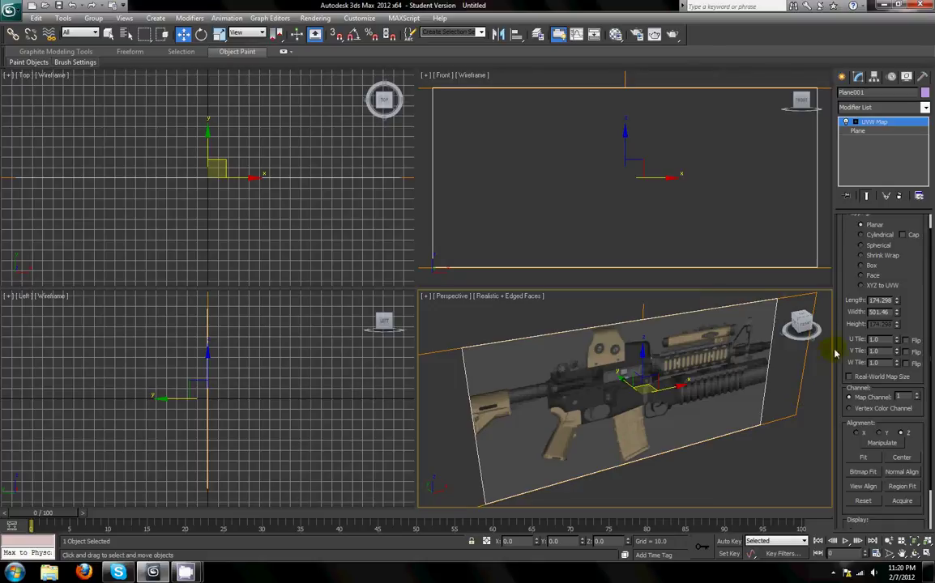
{"action": "double_click", "coordinate": [878, 313]}
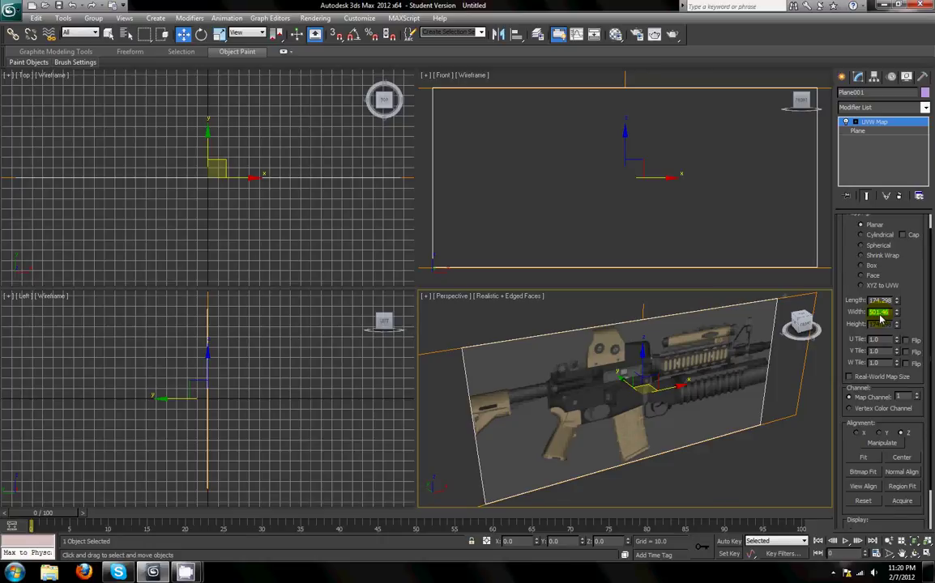
{"action": "scroll", "coordinate": [906, 268], "scroll_direction": "up", "scroll_amount": 2}
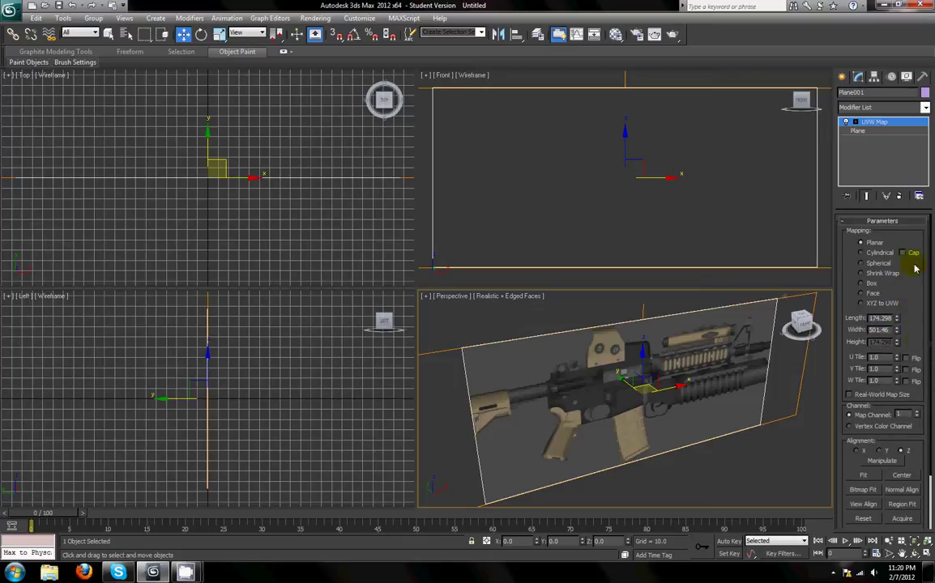
{"action": "left_click", "coordinate": [858, 131]}
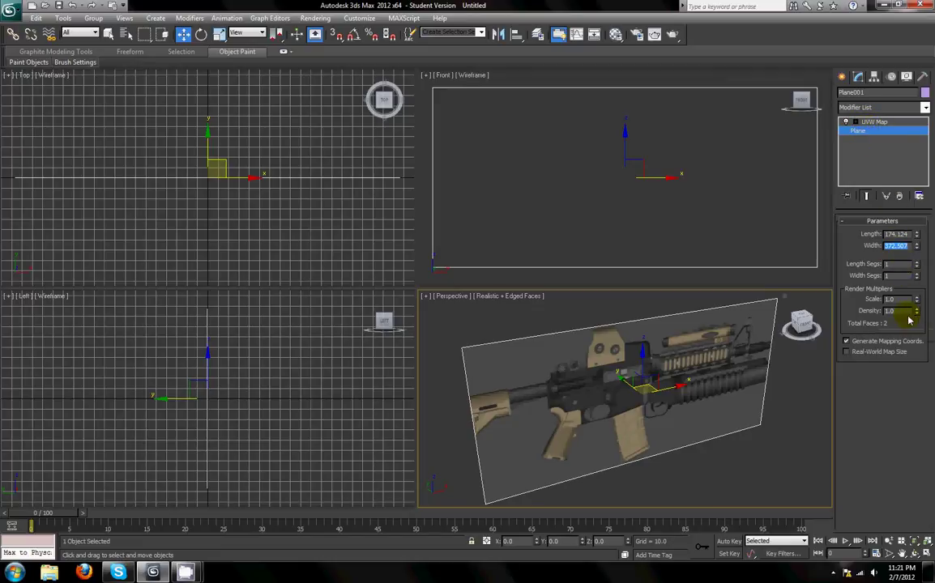
Set the plane's Width parameter to 501.46.
{"action": "double_click", "coordinate": [894, 246]}
{"action": "type", "text": "501.46"}
{"action": "key", "text": "Return"}
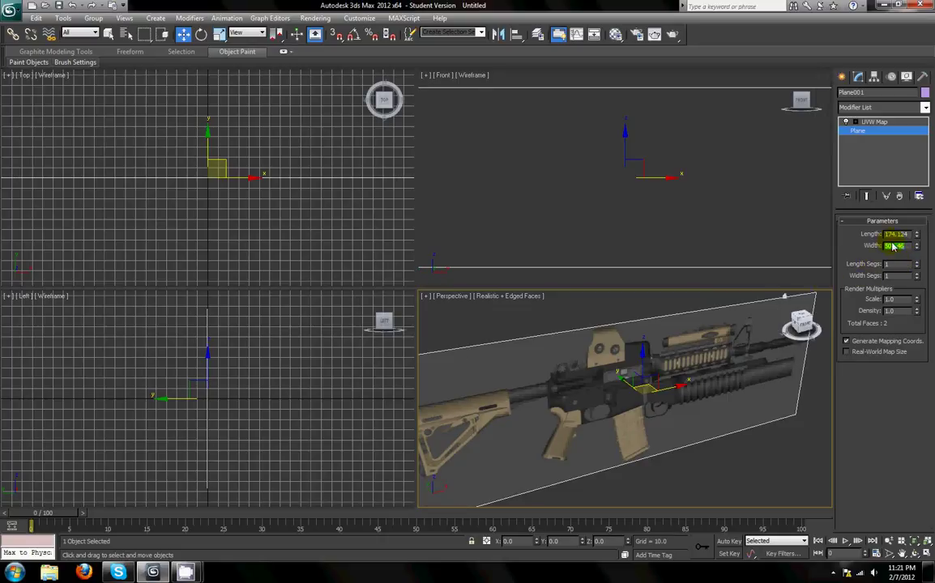
{"action": "right_click", "coordinate": [891, 245]}
{"action": "left_click", "coordinate": [856, 233]}
{"action": "scroll", "coordinate": [669, 435], "scroll_direction": "down", "scroll_amount": 3}
{"action": "scroll", "coordinate": [672, 431], "scroll_direction": "up", "scroll_amount": 4}
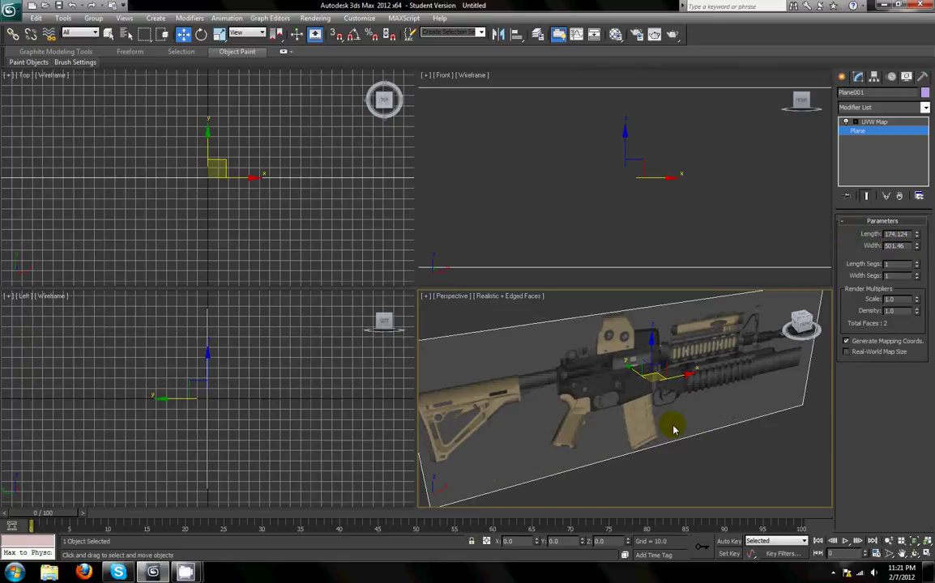
{"action": "scroll", "coordinate": [671, 430], "scroll_direction": "down", "scroll_amount": 3}
{"action": "scroll", "coordinate": [672, 430], "scroll_direction": "up", "scroll_amount": 5}
{"action": "scroll", "coordinate": [672, 431], "scroll_direction": "down", "scroll_amount": 3}
Delete the UVW Map modifier from the plane's modifier stack.
{"action": "left_click", "coordinate": [871, 121]}
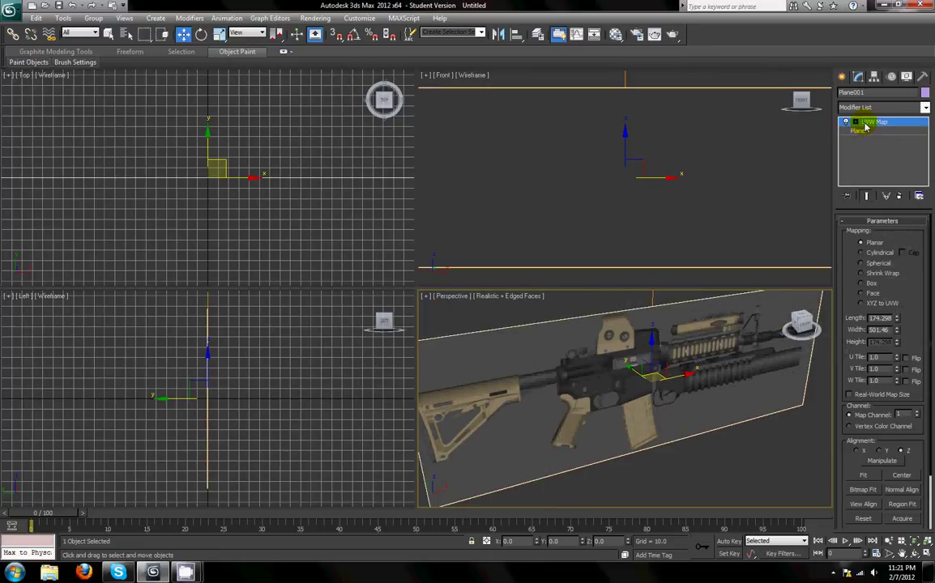
{"action": "right_click", "coordinate": [865, 126]}
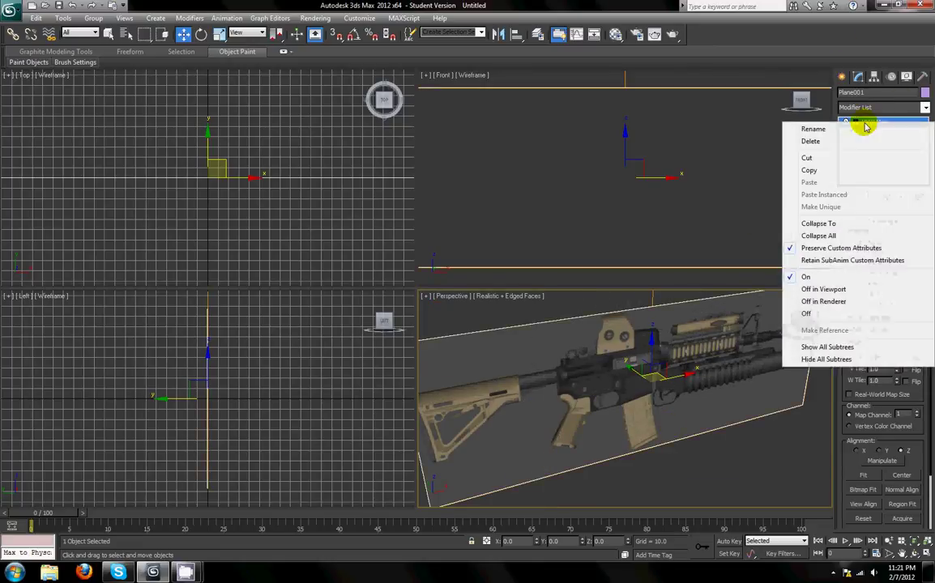
{"action": "left_click", "coordinate": [811, 142]}
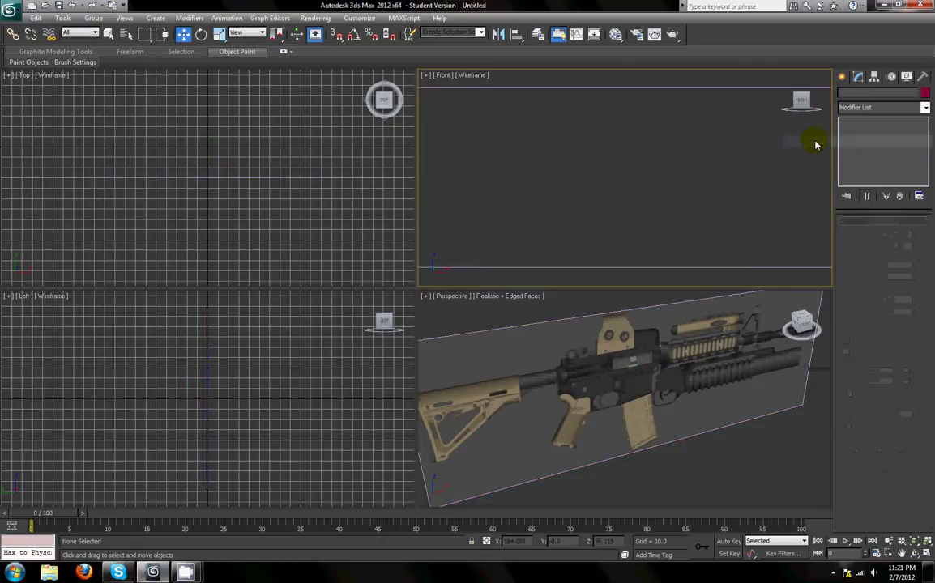
{"action": "right_click", "coordinate": [704, 390]}
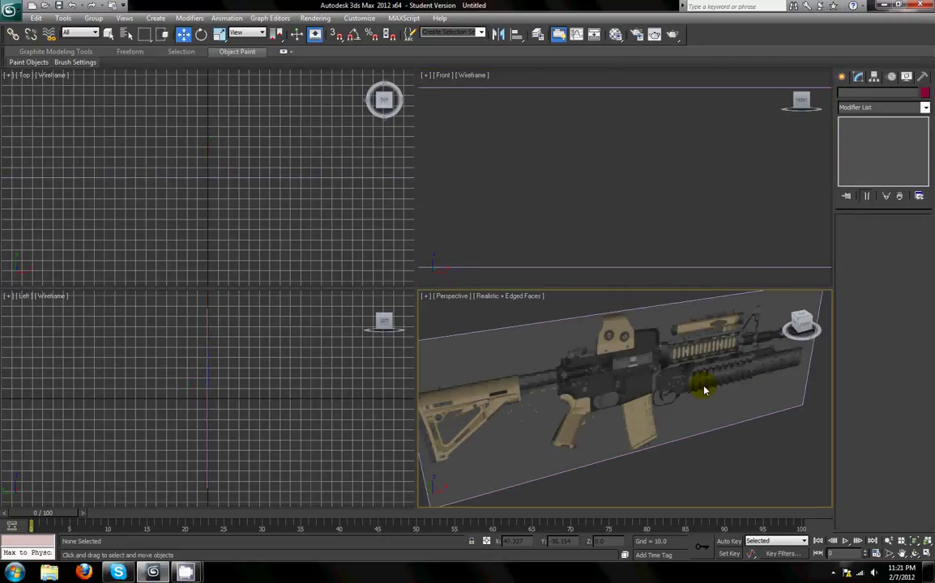
{"action": "scroll", "coordinate": [704, 391], "scroll_direction": "down", "scroll_amount": 4}
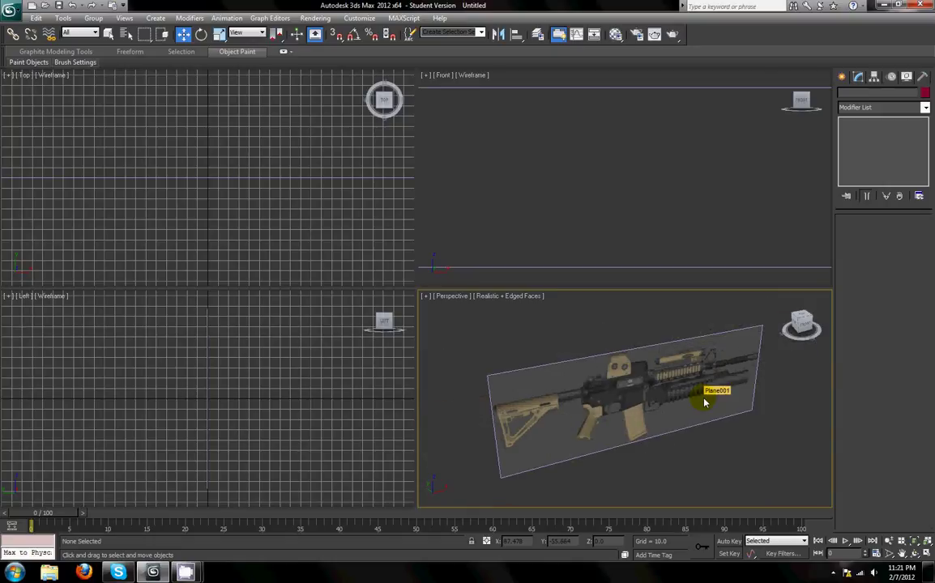
Give the Front viewport Realistic shading with Edged Faces using F3 and F4.
{"action": "right_click", "coordinate": [551, 209]}
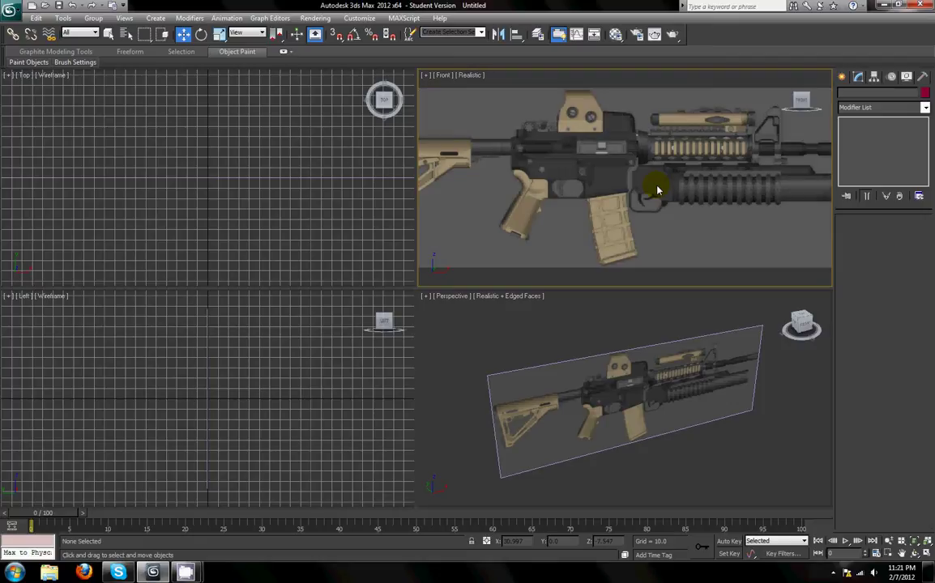
{"action": "key", "text": "F3"}
{"action": "key", "text": "F4"}
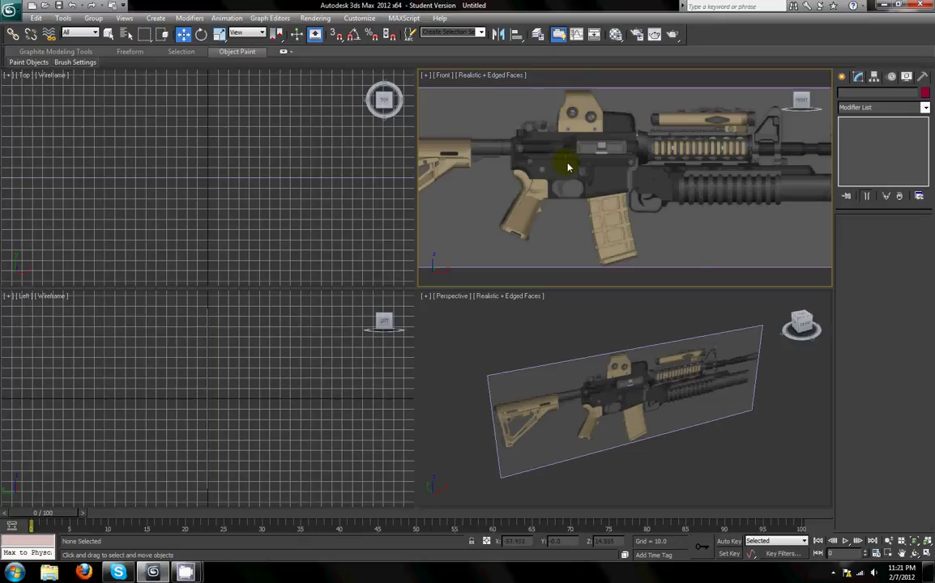
{"action": "scroll", "coordinate": [575, 173], "scroll_direction": "down", "scroll_amount": 4}
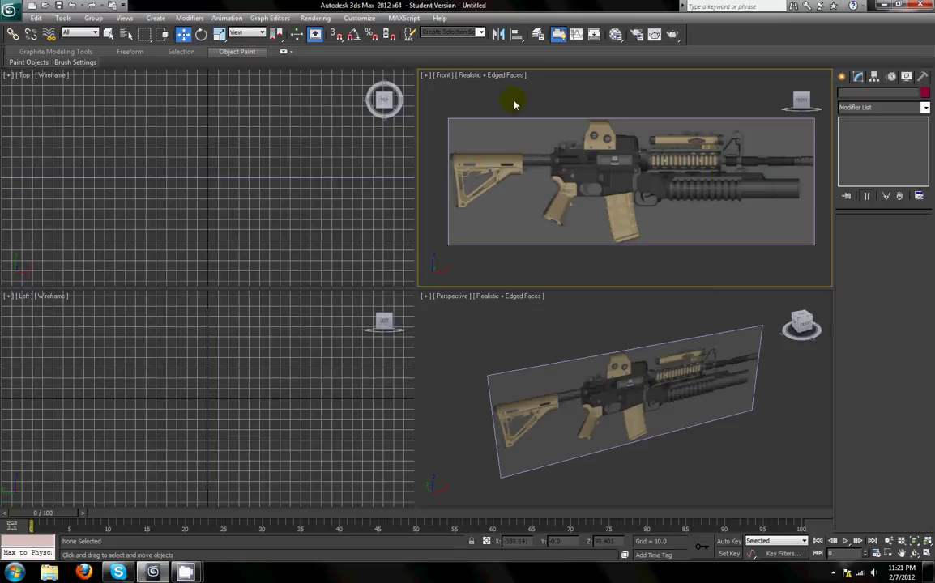
Switch both Front and Perspective viewports to Shaded, then select the rifle plane.
{"action": "left_click", "coordinate": [479, 78]}
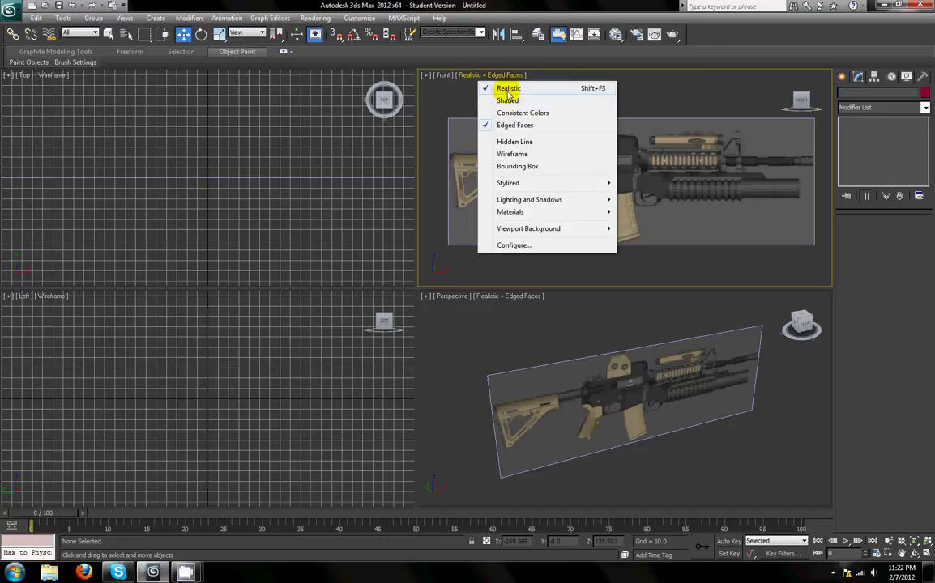
{"action": "left_click", "coordinate": [508, 101]}
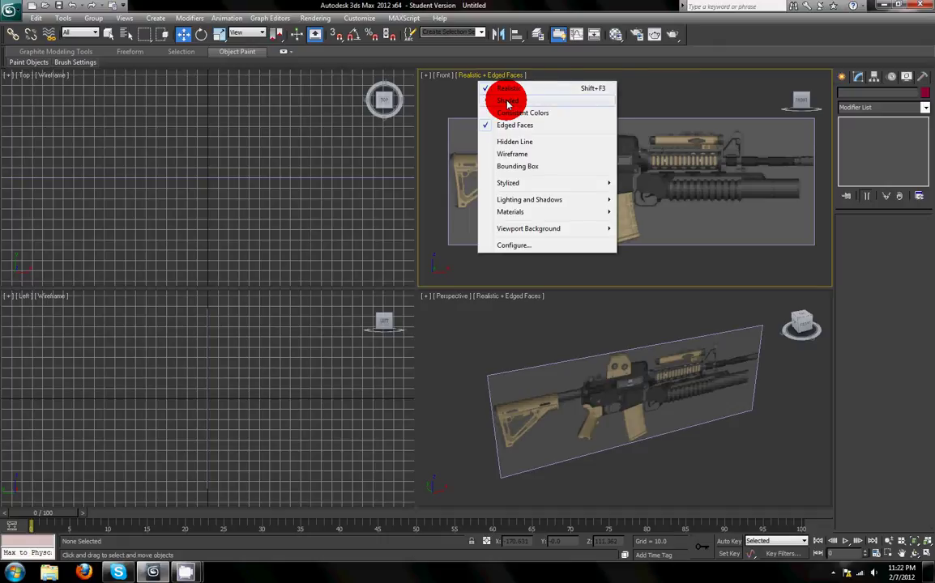
{"action": "left_click", "coordinate": [515, 297]}
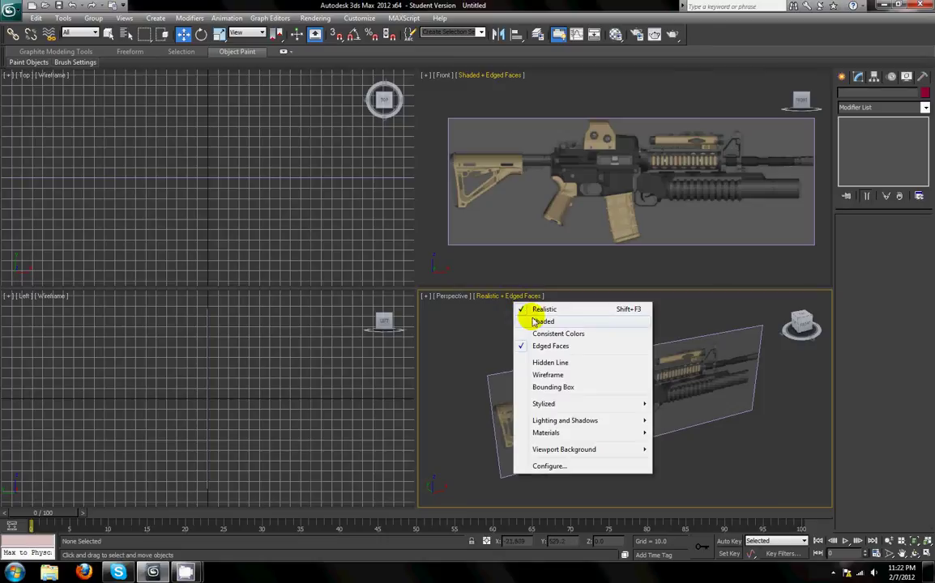
{"action": "left_click", "coordinate": [540, 322]}
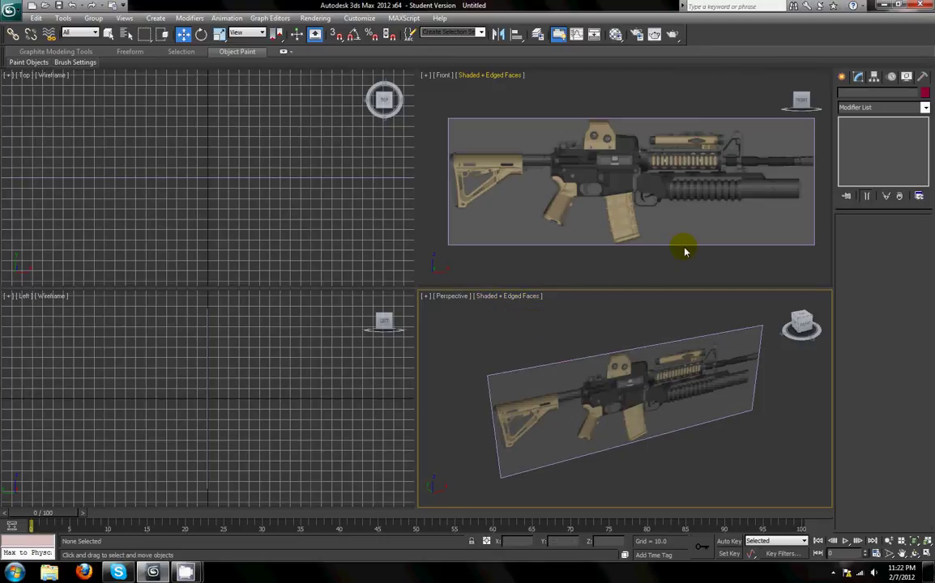
{"action": "left_click", "coordinate": [670, 227]}
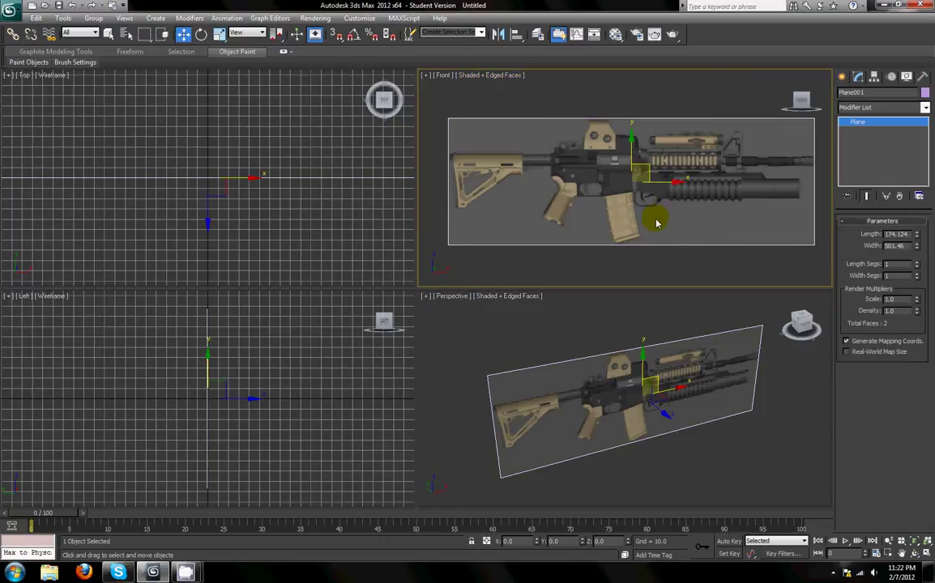
{"action": "right_click", "coordinate": [673, 260]}
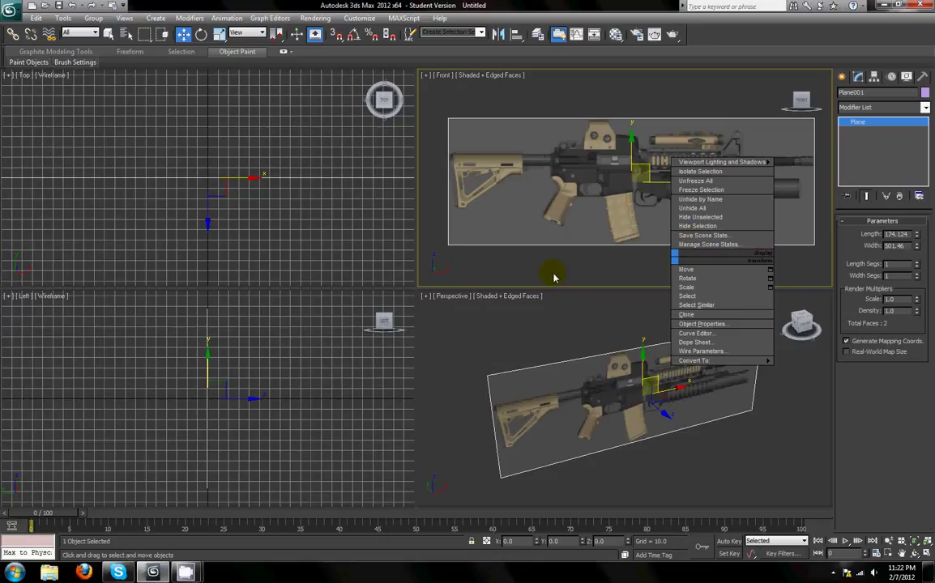
Hide the selected rifle reference plane using Hide Selection from the right-click quad menu.
{"action": "left_click", "coordinate": [604, 223]}
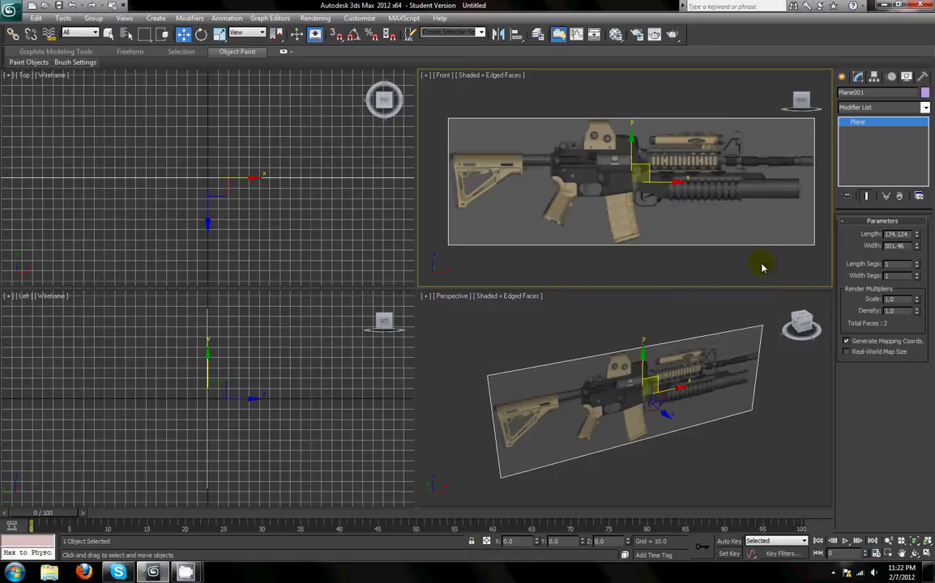
{"action": "right_click", "coordinate": [670, 219]}
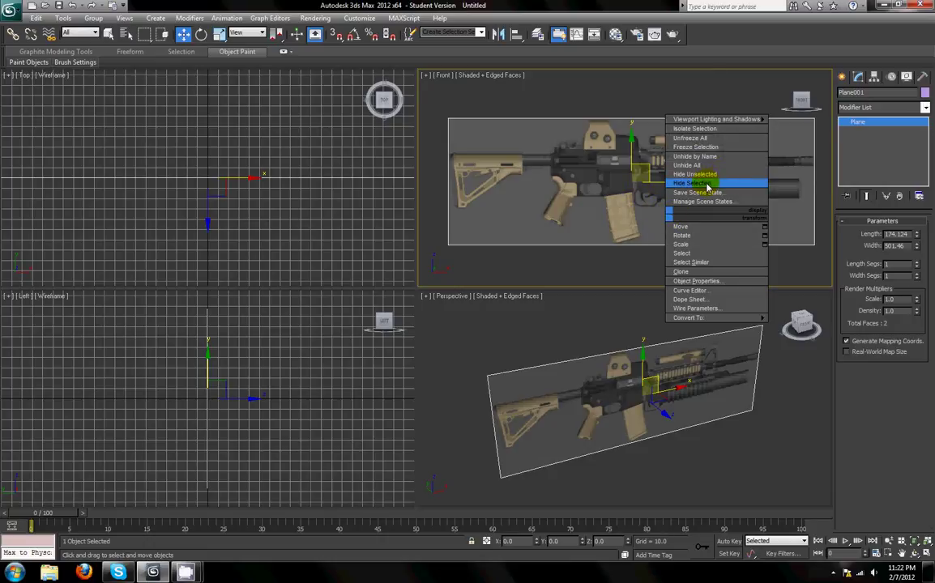
{"action": "left_click", "coordinate": [706, 186]}
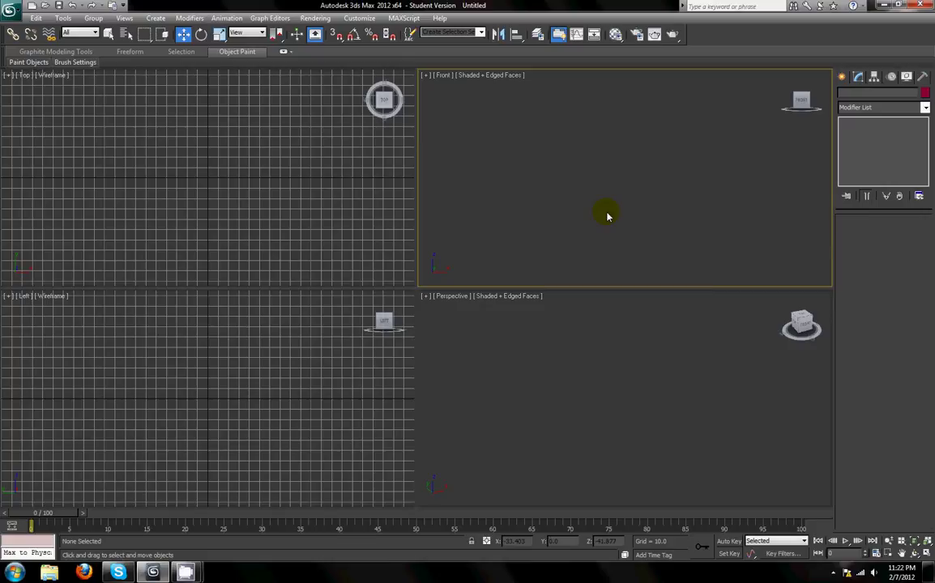
Load M4A1_03 from the M4A1 Tutorial\Source folder as the Front viewport background.
{"action": "key", "text": "alt+b"}
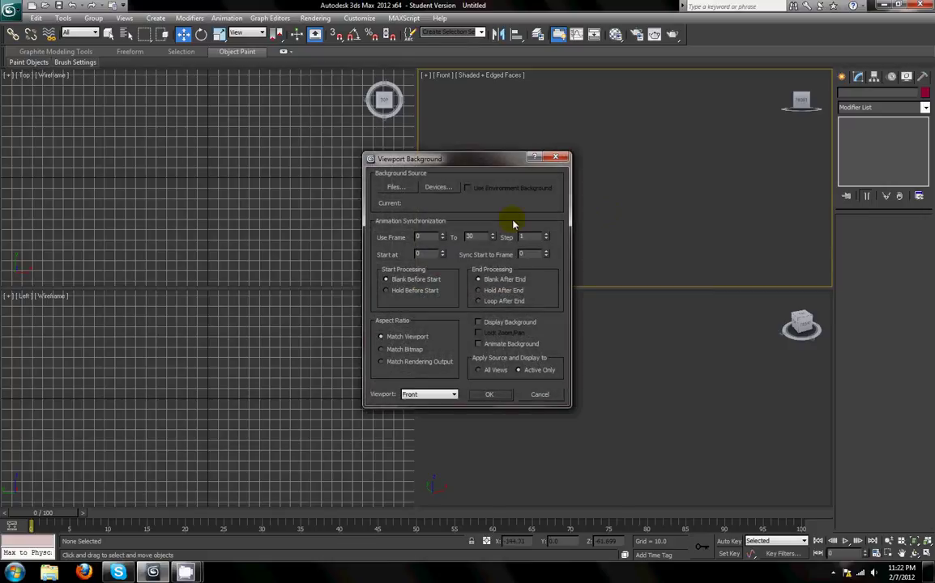
{"action": "left_click_drag", "start_coordinate": [445, 165], "coordinate": [289, 141]}
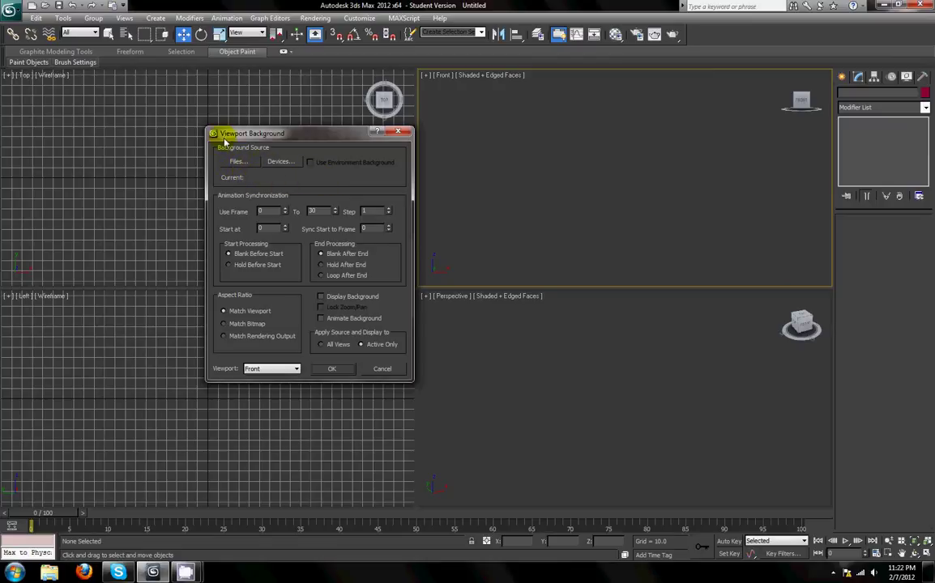
{"action": "left_click", "coordinate": [238, 163]}
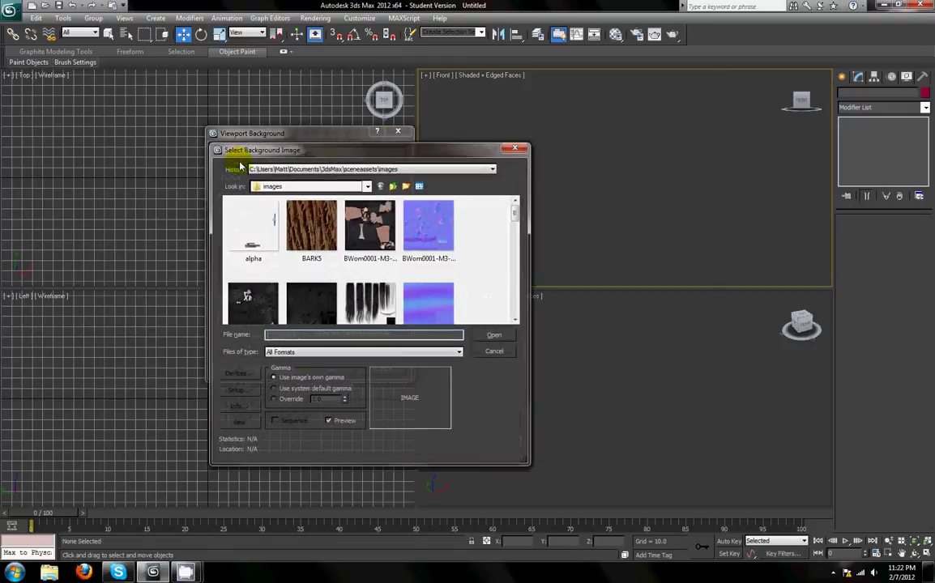
{"action": "left_click", "coordinate": [366, 188]}
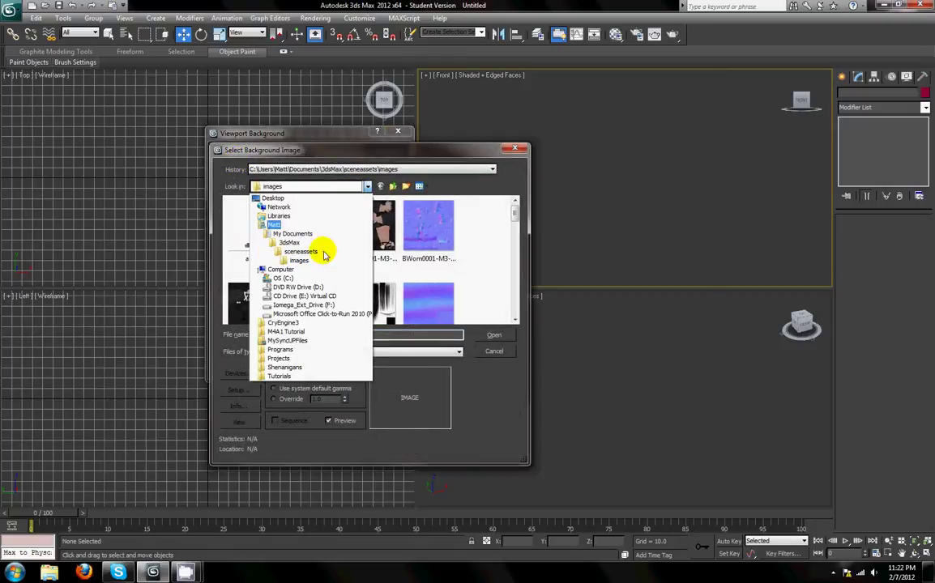
{"action": "left_click", "coordinate": [288, 331]}
{"action": "double_click", "coordinate": [247, 225]}
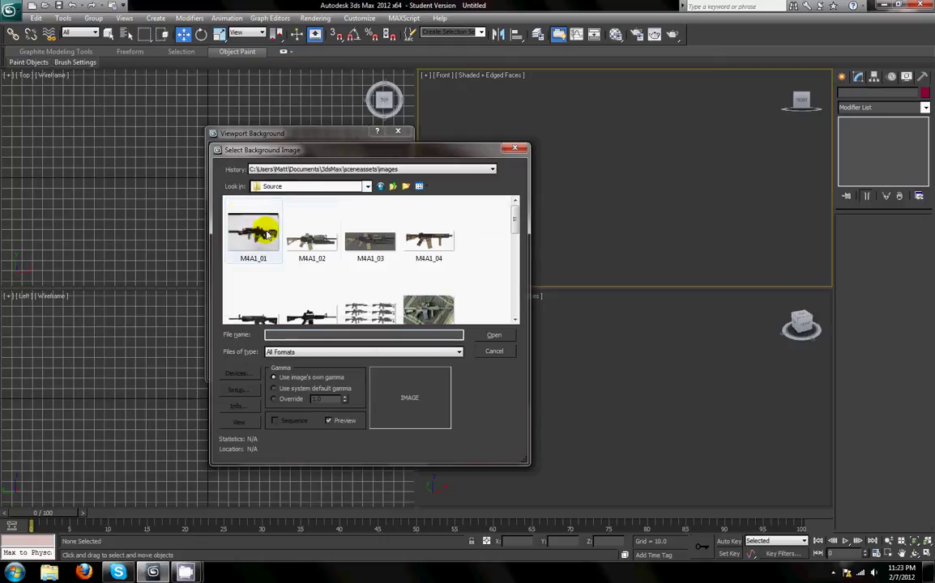
{"action": "left_click", "coordinate": [365, 237]}
{"action": "left_click", "coordinate": [489, 335]}
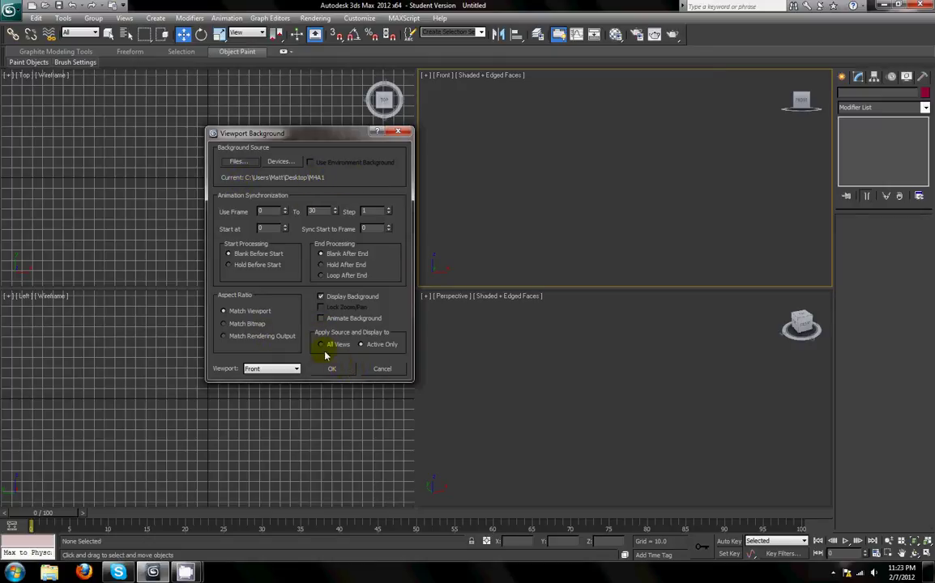
{"action": "left_click", "coordinate": [339, 369]}
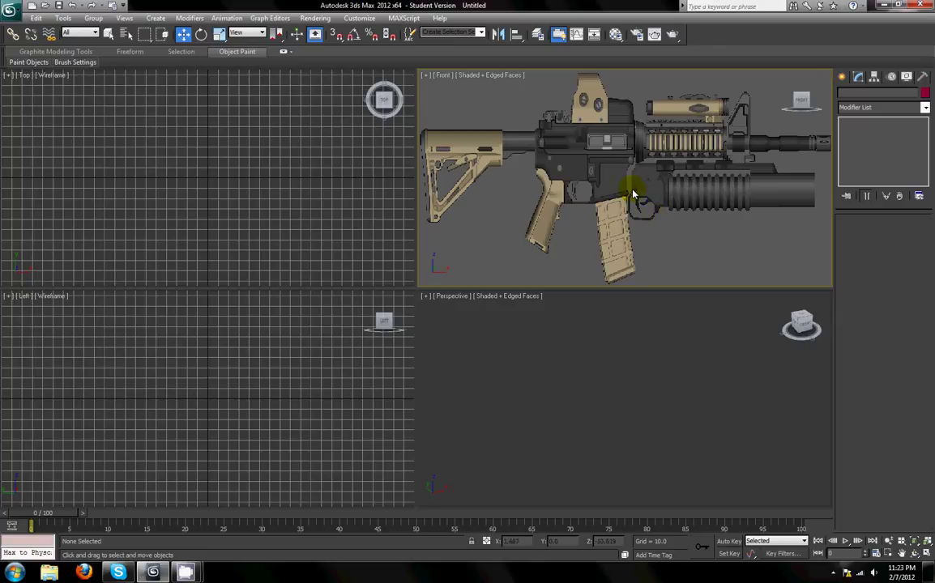
Set the Front viewport background's Aspect Ratio to Match Bitmap and close Viewport Background.
{"action": "key", "text": "alt+b"}
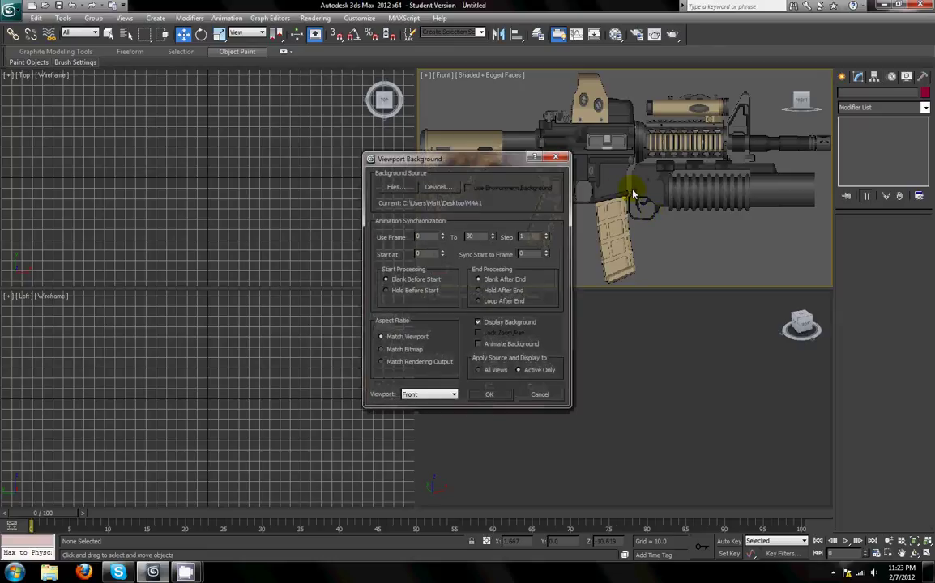
{"action": "left_click_drag", "start_coordinate": [476, 151], "coordinate": [298, 92]}
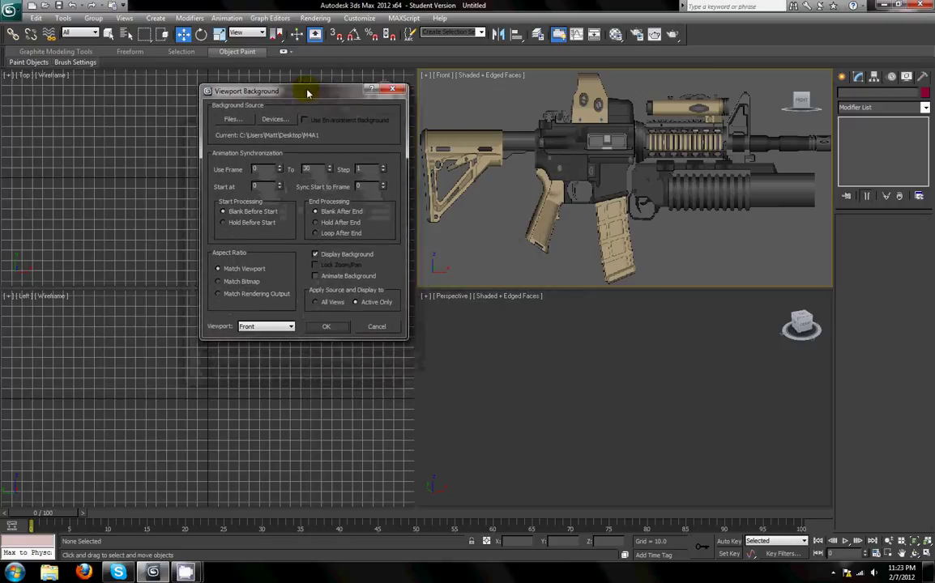
{"action": "left_click", "coordinate": [236, 283]}
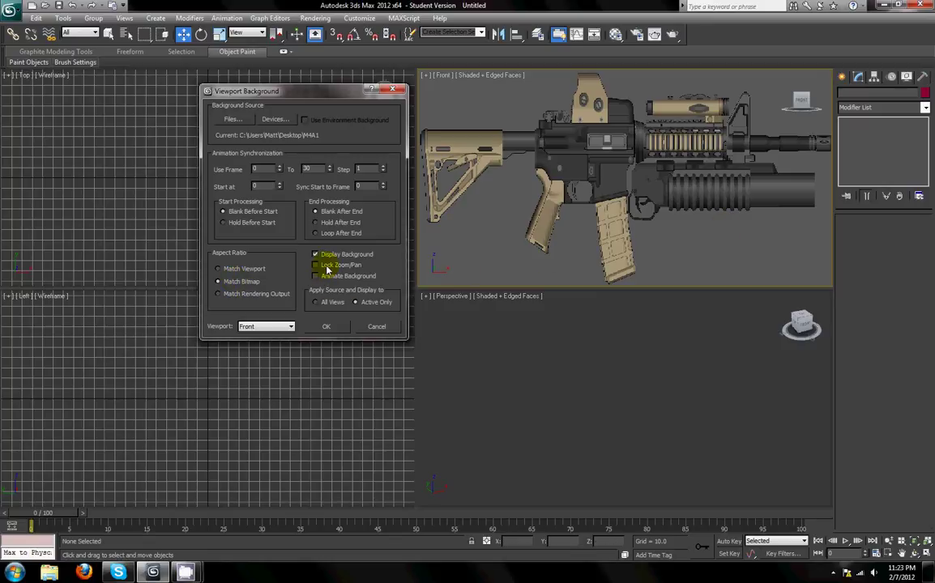
{"action": "left_click", "coordinate": [328, 327]}
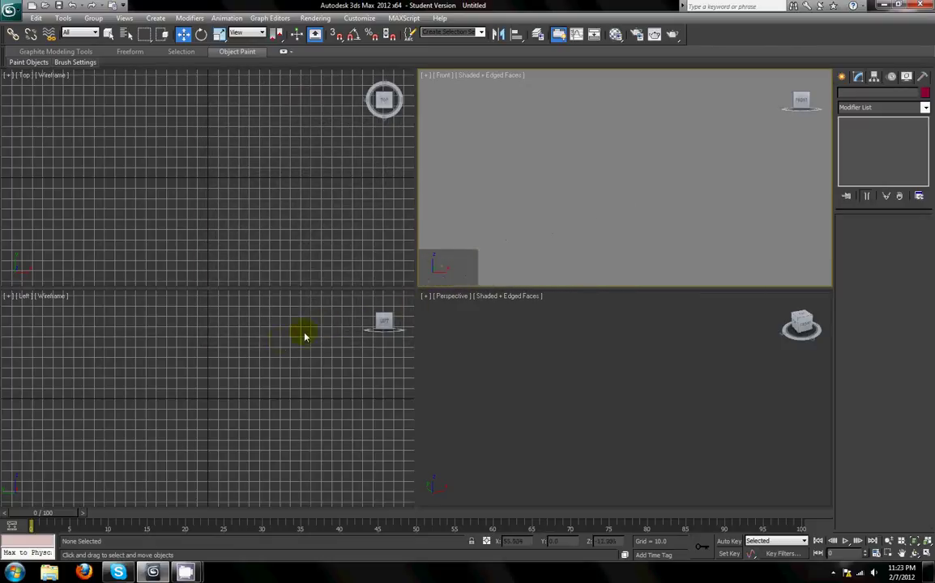
Zoom in and out of the Front view and pan so the rifle fills it.
{"action": "scroll", "coordinate": [501, 254], "scroll_direction": "up", "scroll_amount": 8}
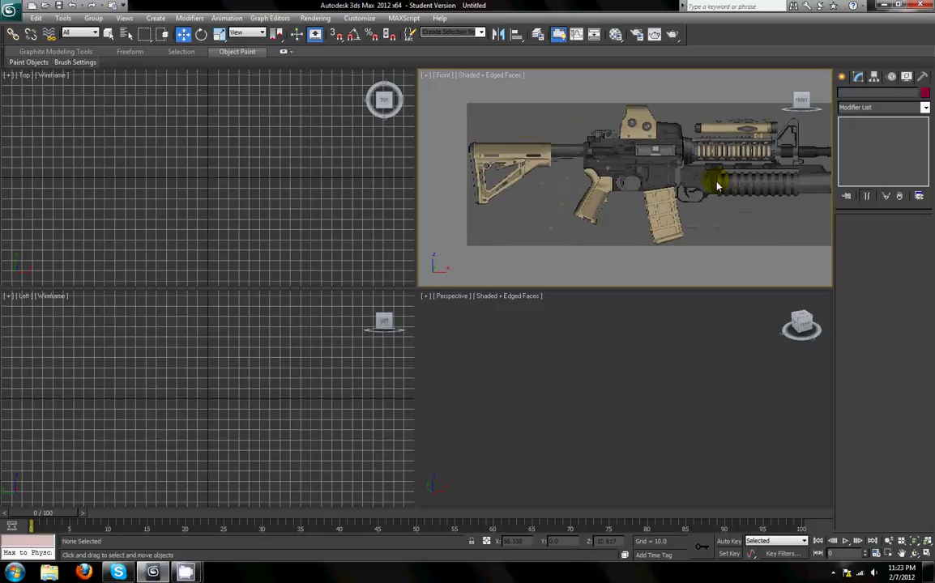
{"action": "scroll", "coordinate": [701, 188], "scroll_direction": "down", "scroll_amount": 5}
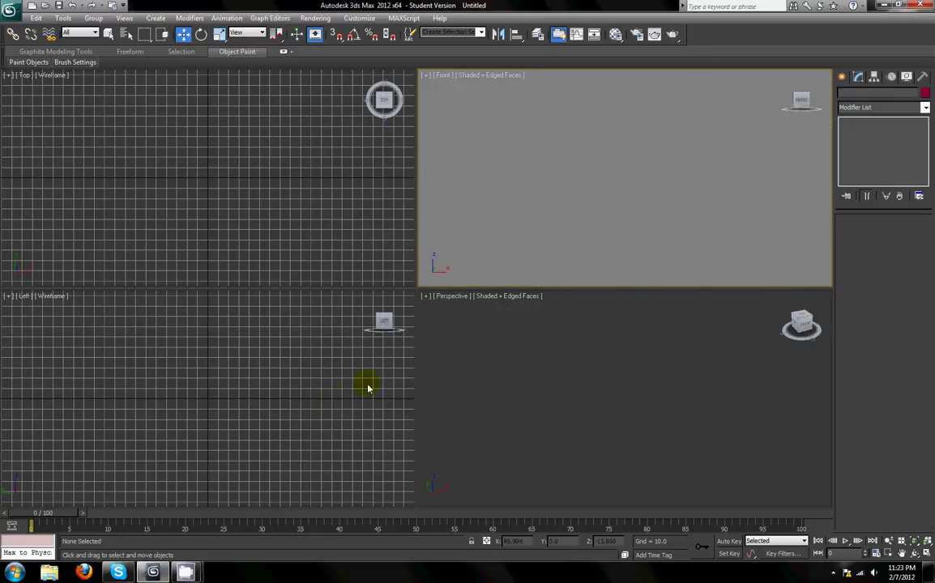
{"action": "scroll", "coordinate": [740, 151], "scroll_direction": "up", "scroll_amount": 8}
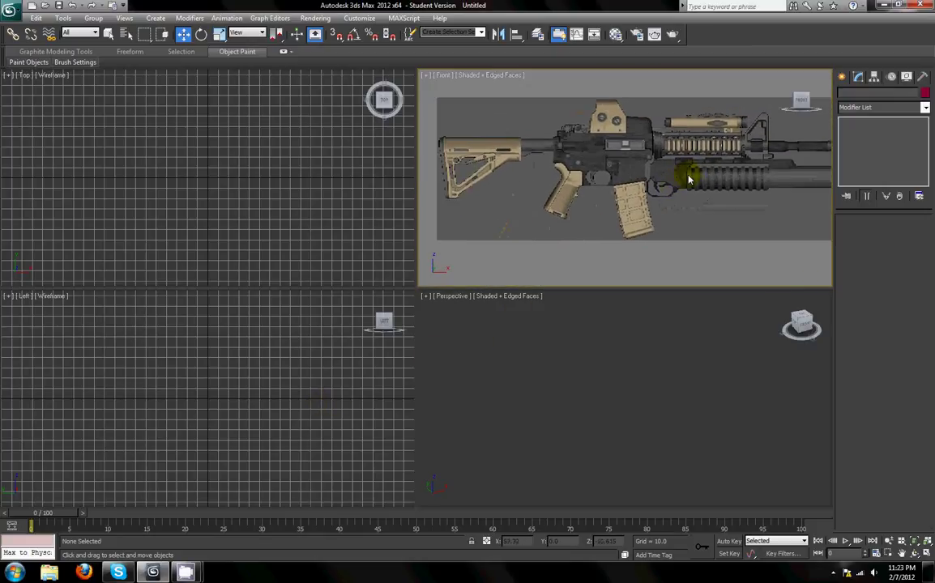
{"action": "scroll", "coordinate": [502, 219], "scroll_direction": "down", "scroll_amount": 6}
{"action": "scroll", "coordinate": [762, 106], "scroll_direction": "up", "scroll_amount": 5}
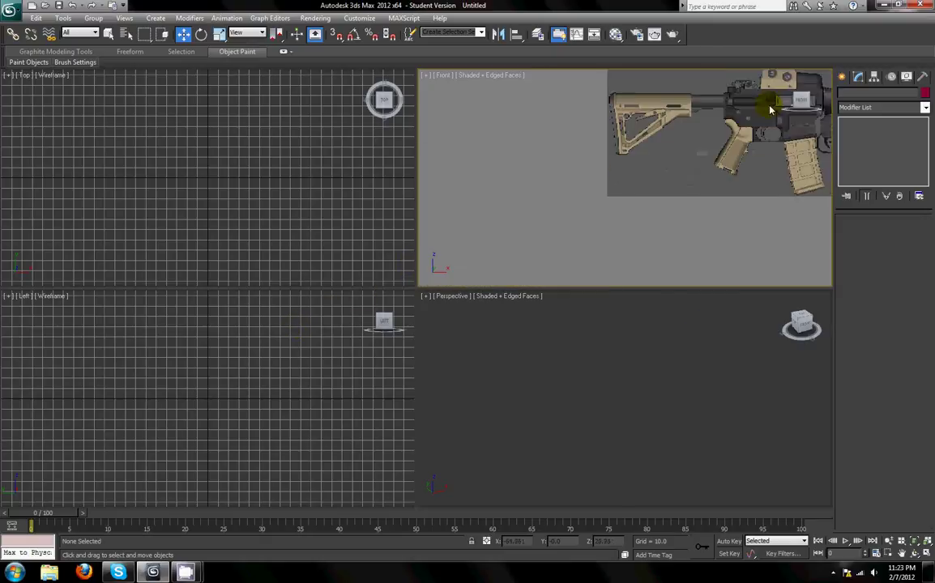
{"action": "middle_click_drag", "start_coordinate": [752, 120], "coordinate": [599, 192]}
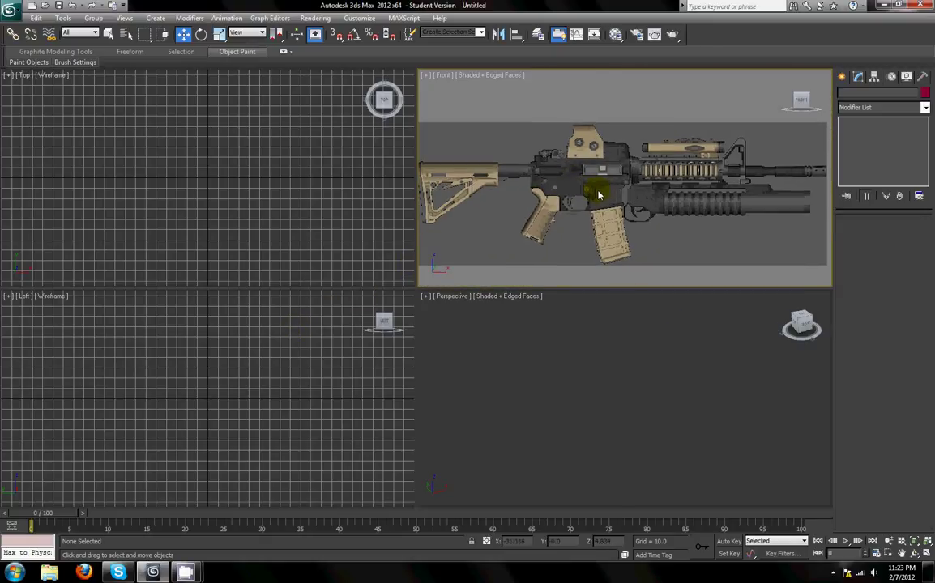
Switch between the Perspective and Front views, then zoom the Front view to recheck the background.
{"action": "left_click", "coordinate": [632, 420]}
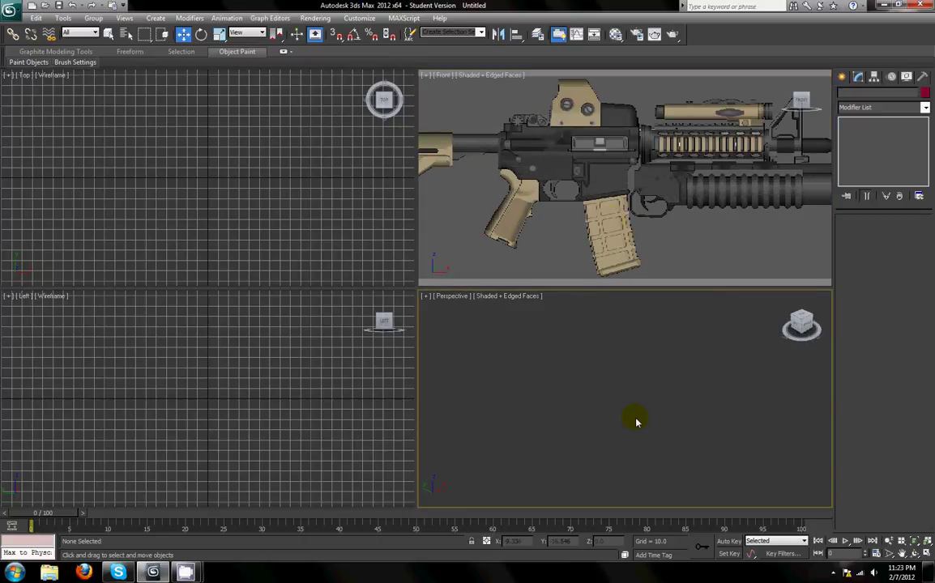
{"action": "left_click", "coordinate": [611, 172]}
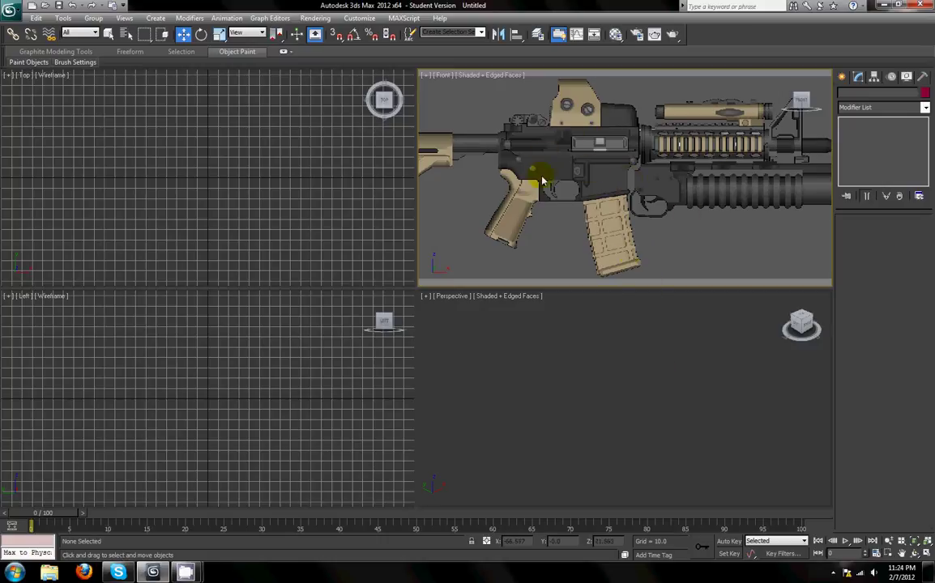
{"action": "left_click", "coordinate": [616, 377]}
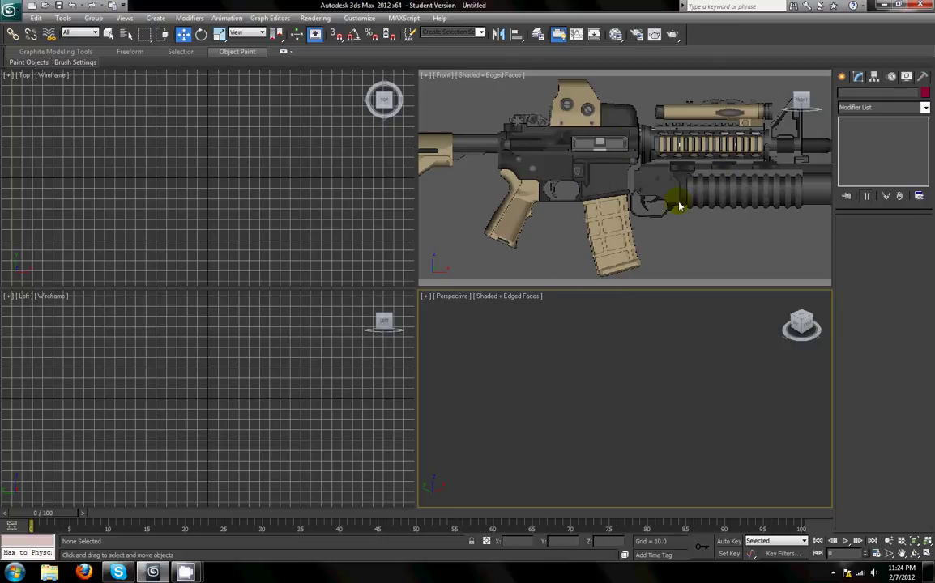
{"action": "left_click", "coordinate": [580, 214]}
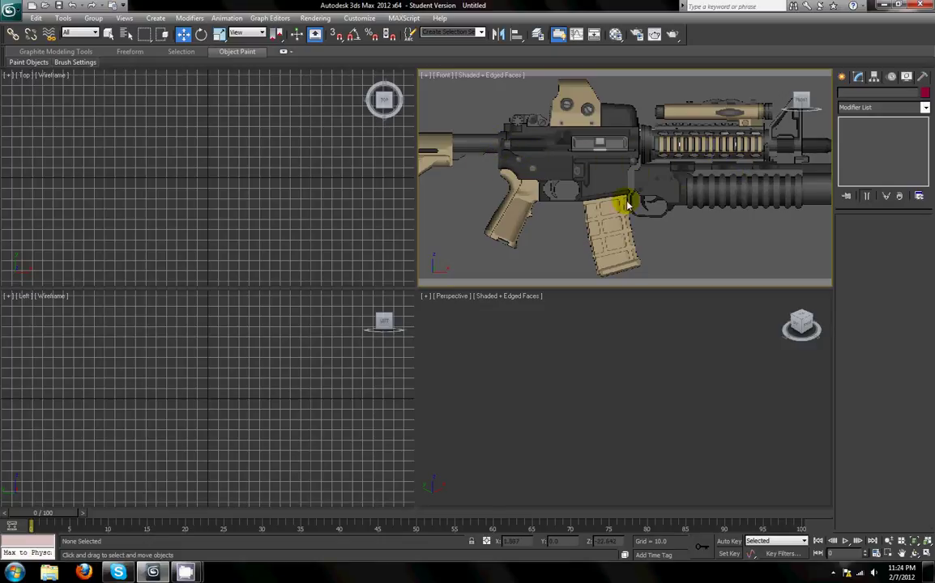
{"action": "scroll", "coordinate": [622, 208], "scroll_direction": "down", "scroll_amount": 3}
{"action": "scroll", "coordinate": [626, 206], "scroll_direction": "up", "scroll_amount": 4}
{"action": "scroll", "coordinate": [627, 206], "scroll_direction": "down", "scroll_amount": 1}
{"action": "scroll", "coordinate": [627, 206], "scroll_direction": "down", "scroll_amount": 2}
{"action": "scroll", "coordinate": [627, 206], "scroll_direction": "up", "scroll_amount": 2}
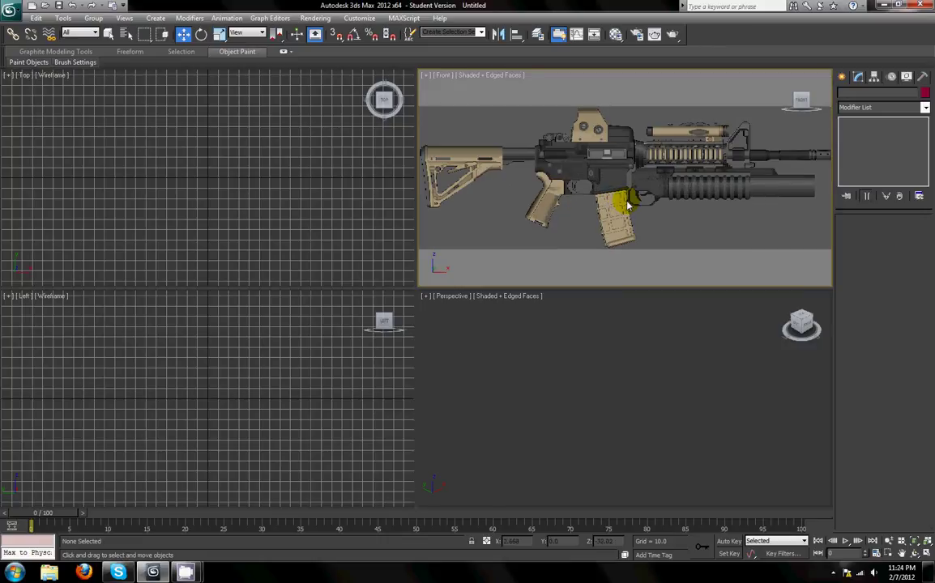
{"action": "scroll", "coordinate": [627, 206], "scroll_direction": "down", "scroll_amount": 2}
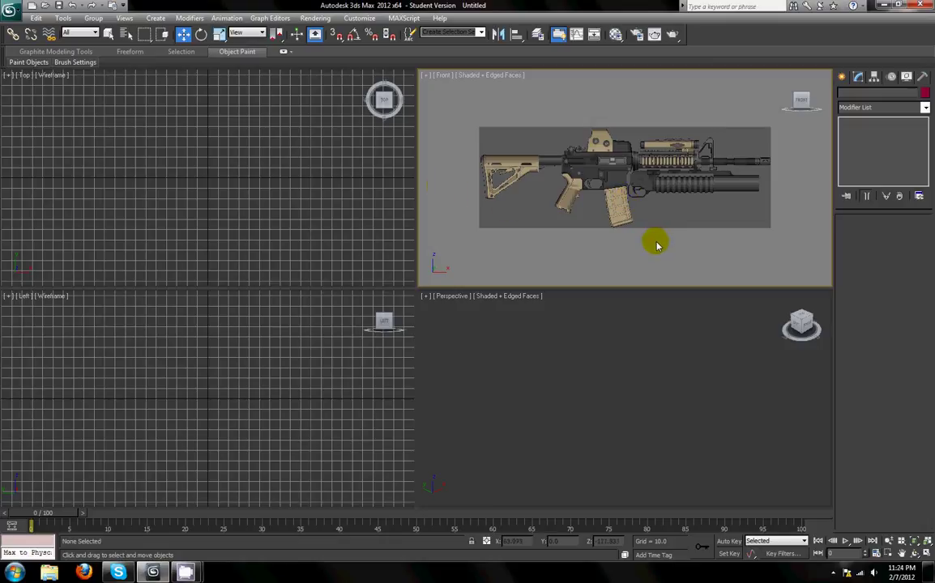
Save the scene as M4A1_01.max in M4A1 Tutorial\M4A1, overwriting the existing file.
{"action": "left_click", "coordinate": [10, 13]}
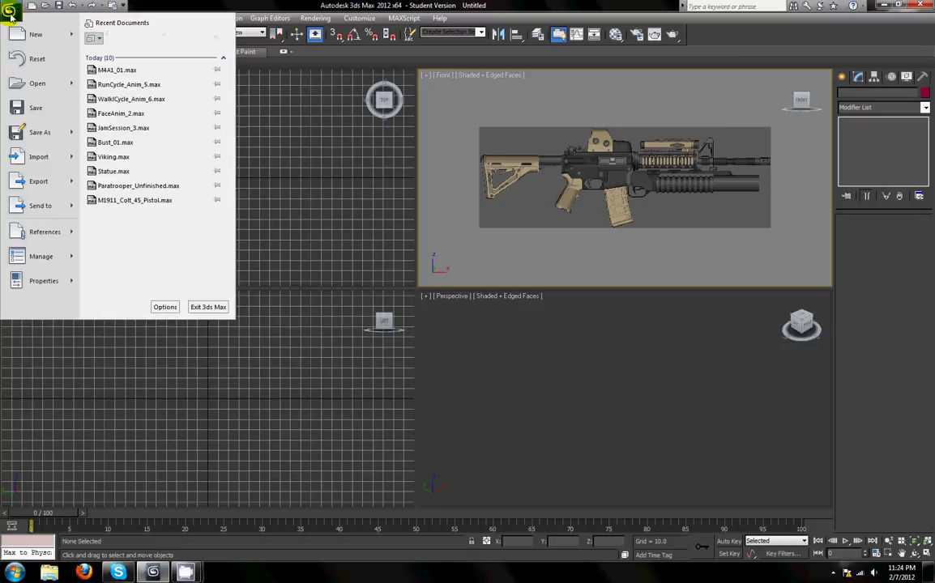
{"action": "mouse_move", "coordinate": [37, 134]}
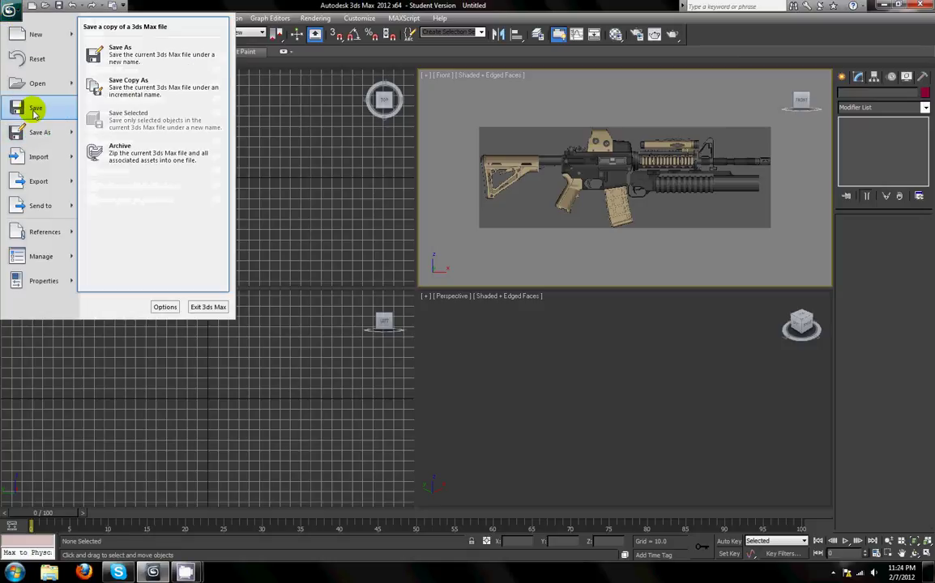
{"action": "left_click", "coordinate": [39, 134]}
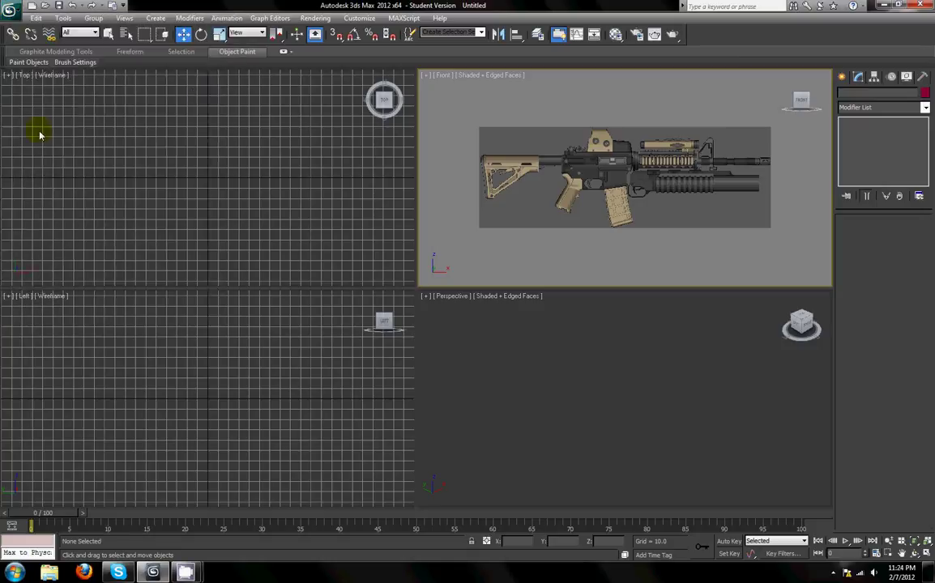
{"action": "left_click", "coordinate": [88, 44]}
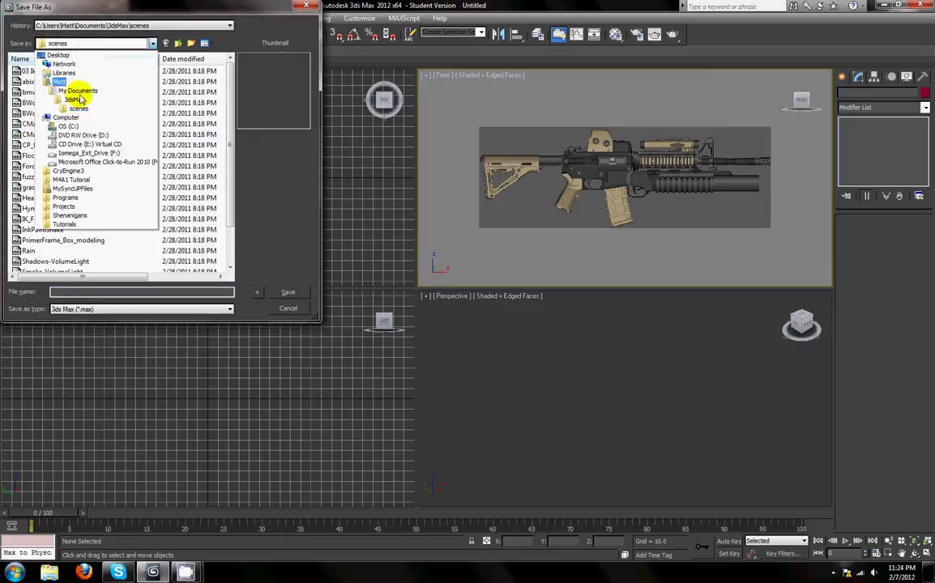
{"action": "left_click", "coordinate": [76, 178]}
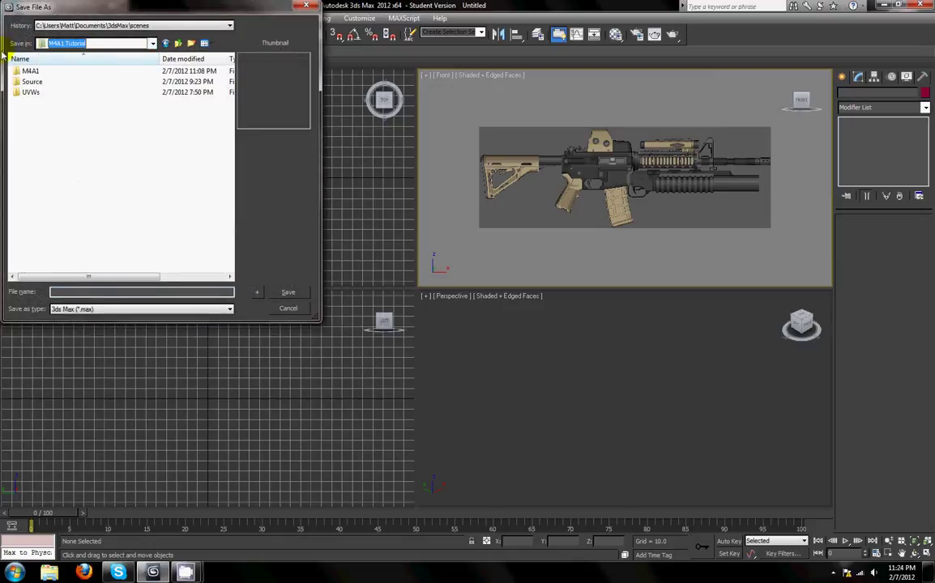
{"action": "double_click", "coordinate": [30, 71]}
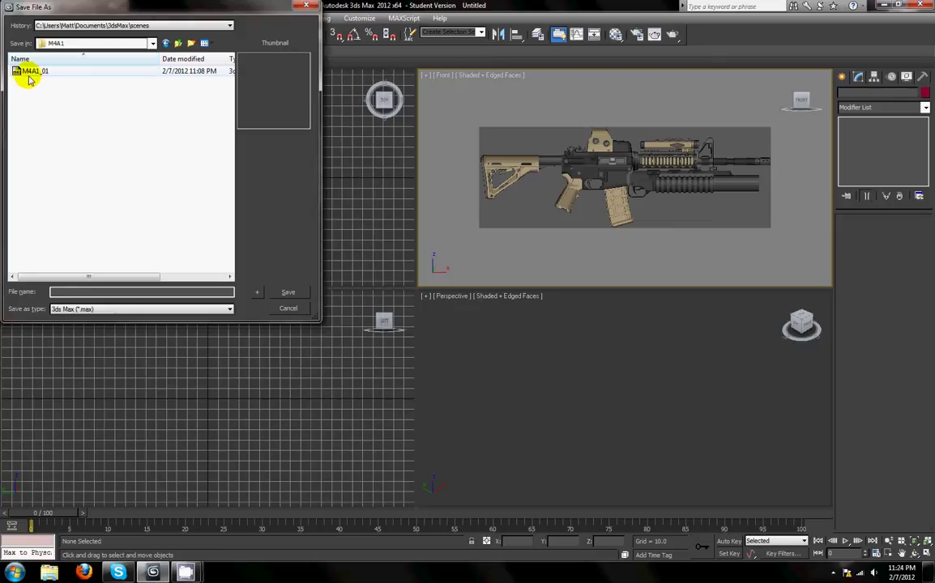
{"action": "left_click", "coordinate": [32, 72]}
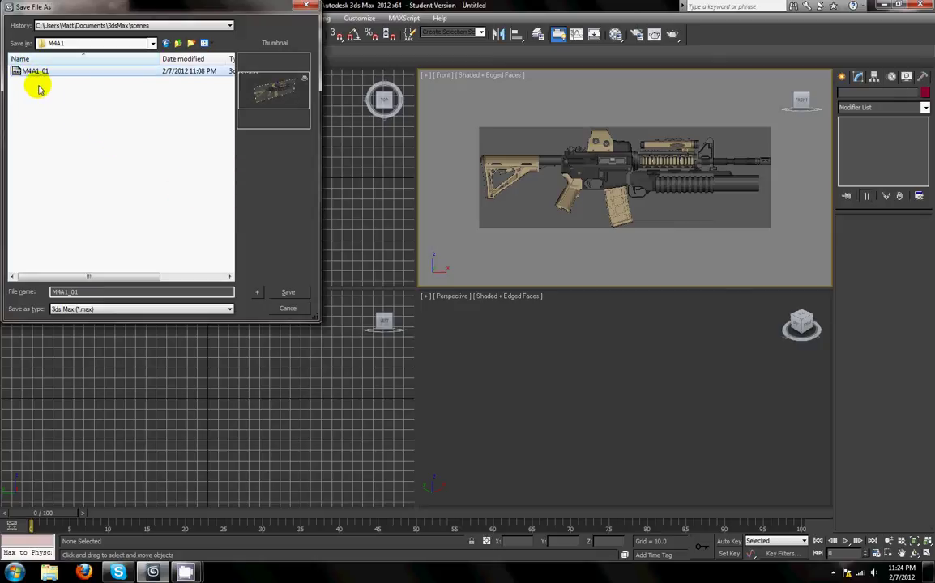
{"action": "left_click", "coordinate": [292, 295]}
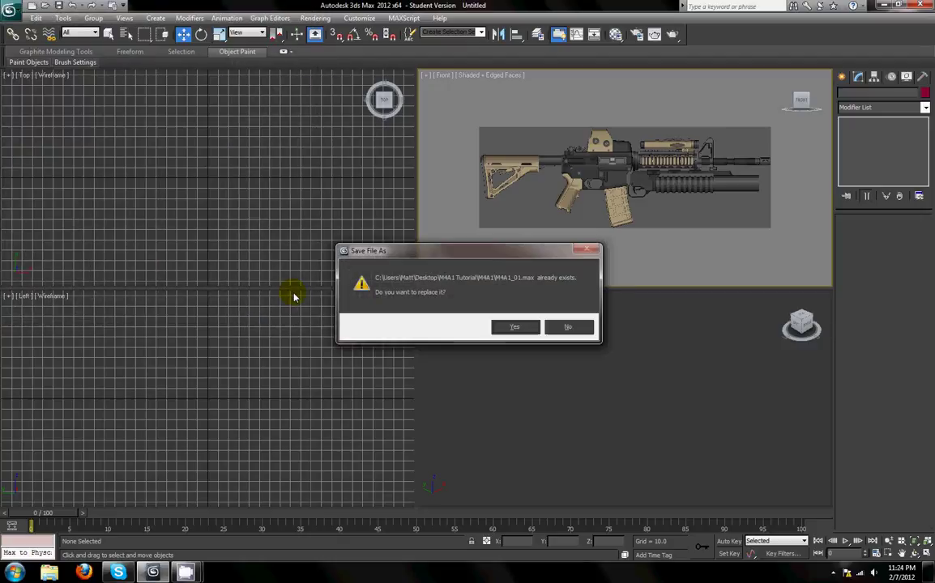
{"action": "left_click", "coordinate": [519, 330]}
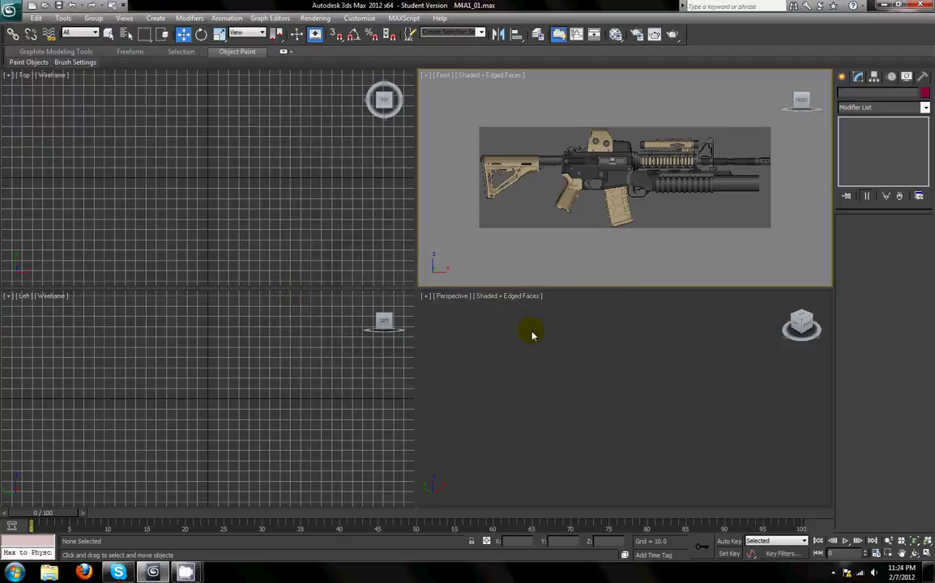
{"action": "key", "text": "bracketleft"}
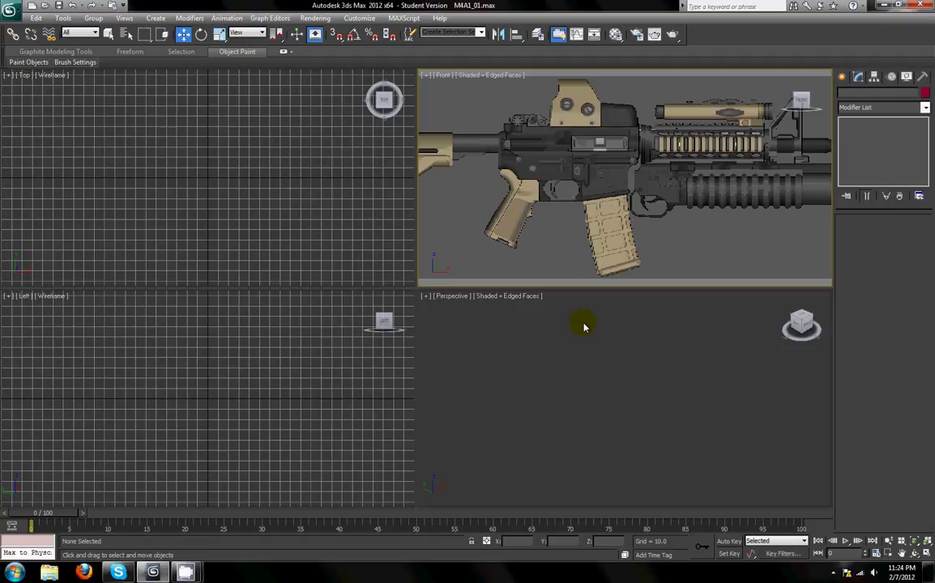